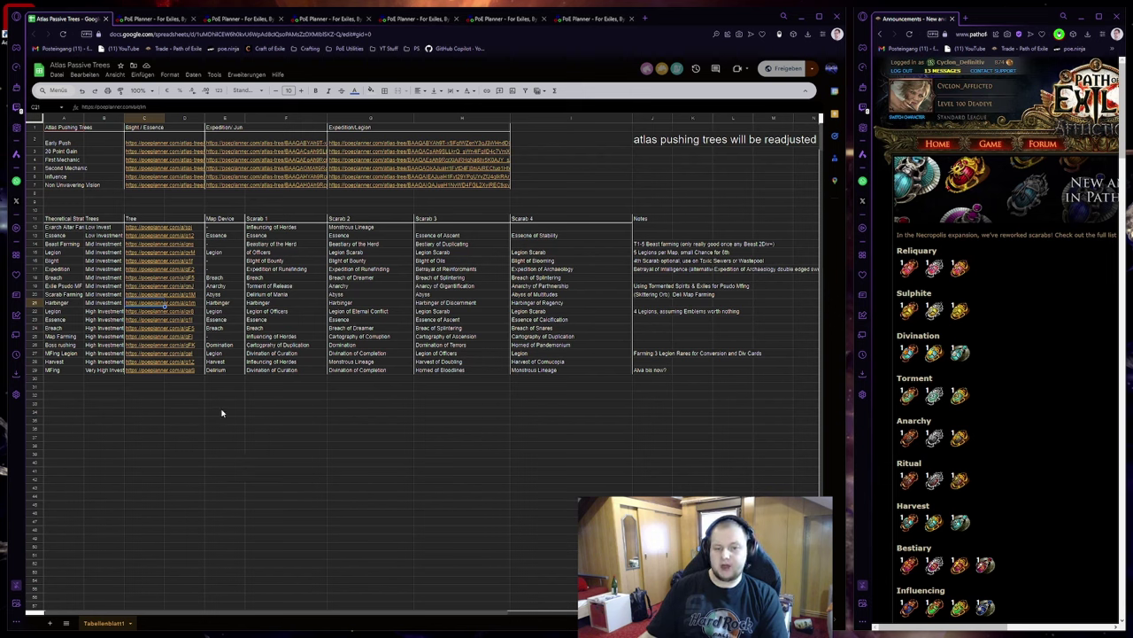
Look over the theoretical strat trees table in the sheet and bring up the Exarch altar farming tree in PoE Planner
left_click_drag(67, 228, 571, 372)
left_click(467, 415)
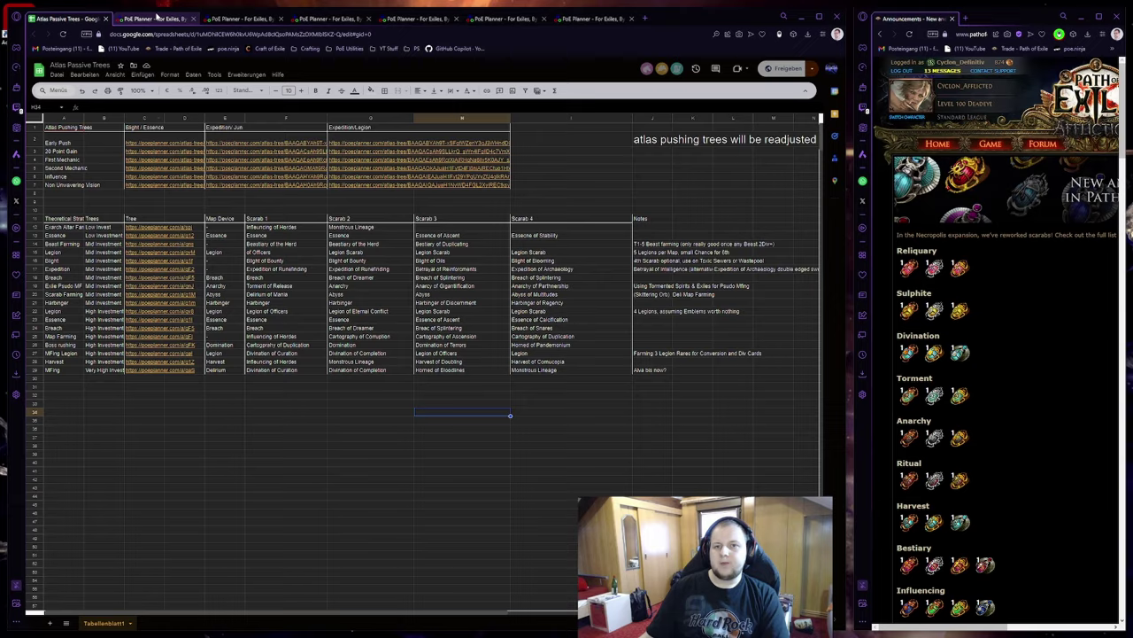
left_click(156, 18)
left_click(67, 106)
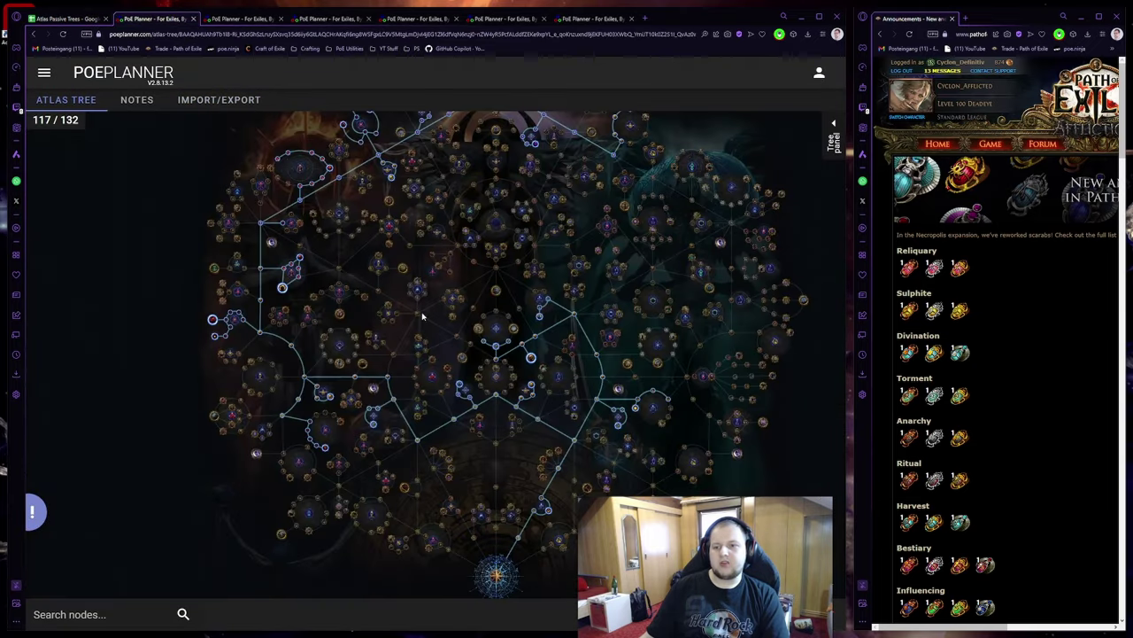
scroll(429, 312, "down", 3)
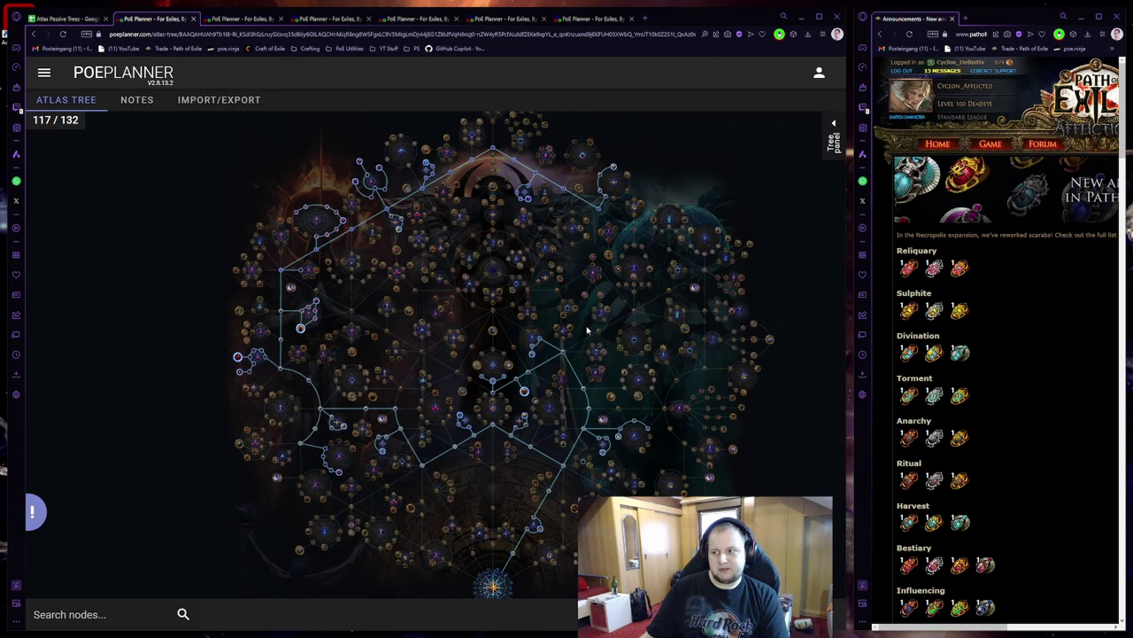
Read the scarab descriptions in the Necropolis announcement, including Essence Scarab of Ascent, Scarab of Monstrous Lineage, Blight Scarab of Bounty and the Influencing scarabs
scroll(1018, 284, "down", 5)
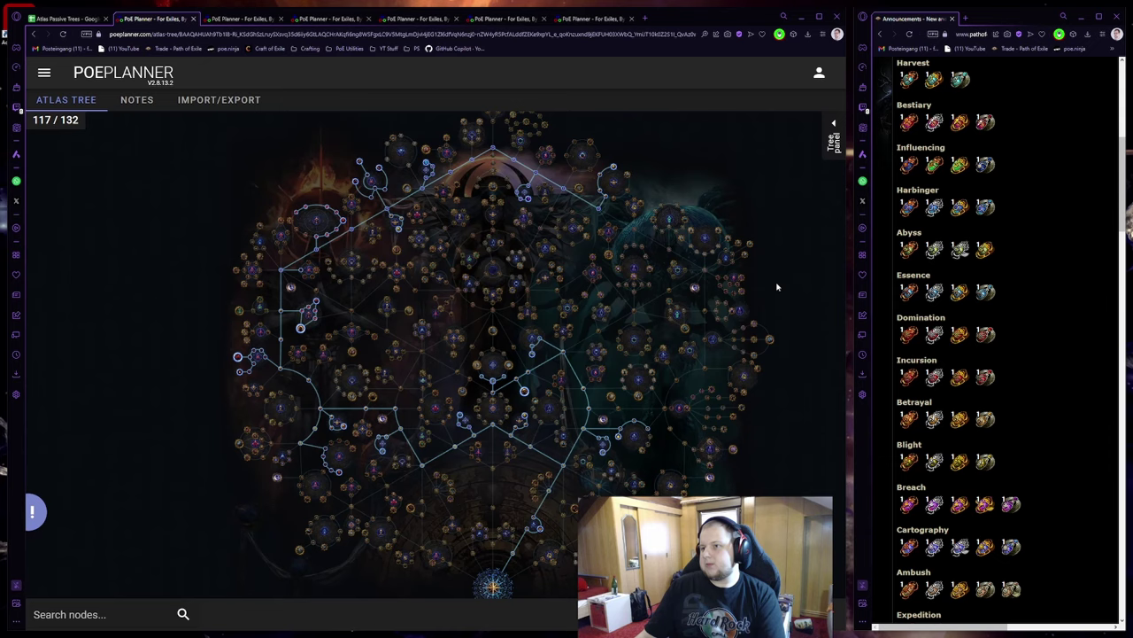
scroll(776, 286, "down", 2, "ctrl")
scroll(776, 286, "up", 2, "ctrl")
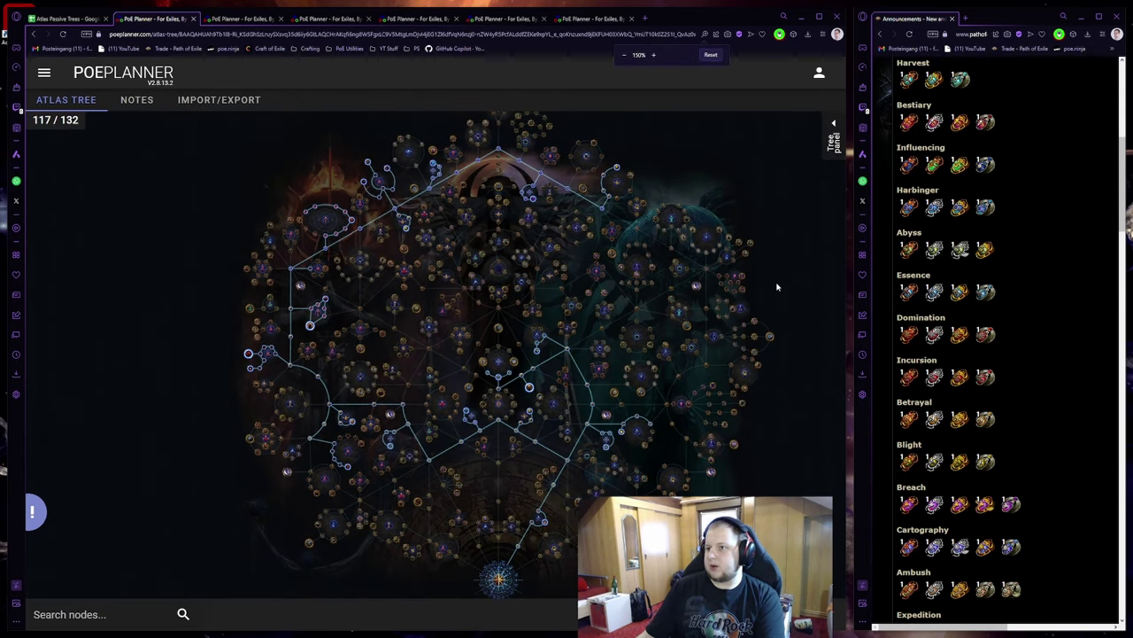
scroll(1058, 351, "down", 1)
scroll(965, 266, "up", 1)
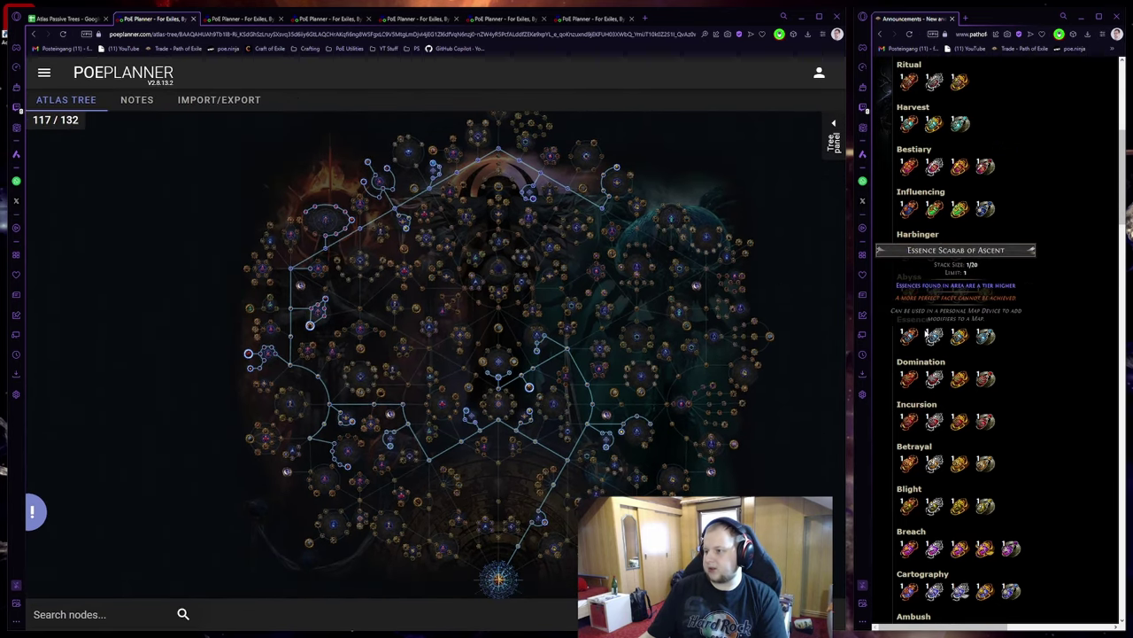
scroll(923, 329, "down", 3)
scroll(916, 381, "down", 2)
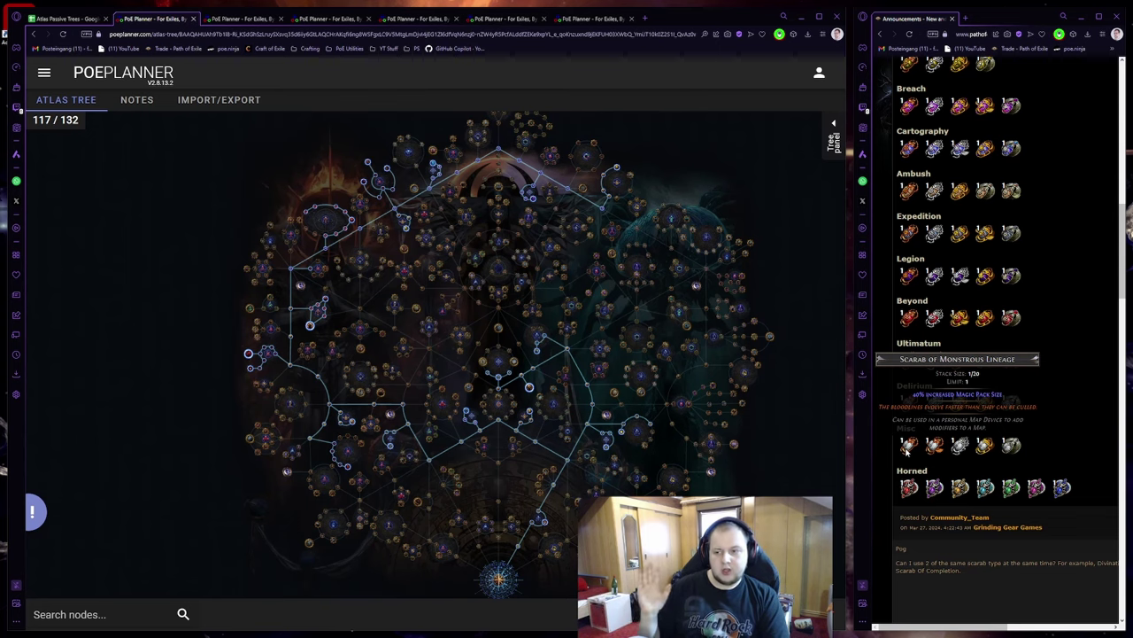
scroll(1036, 354, "up", 5)
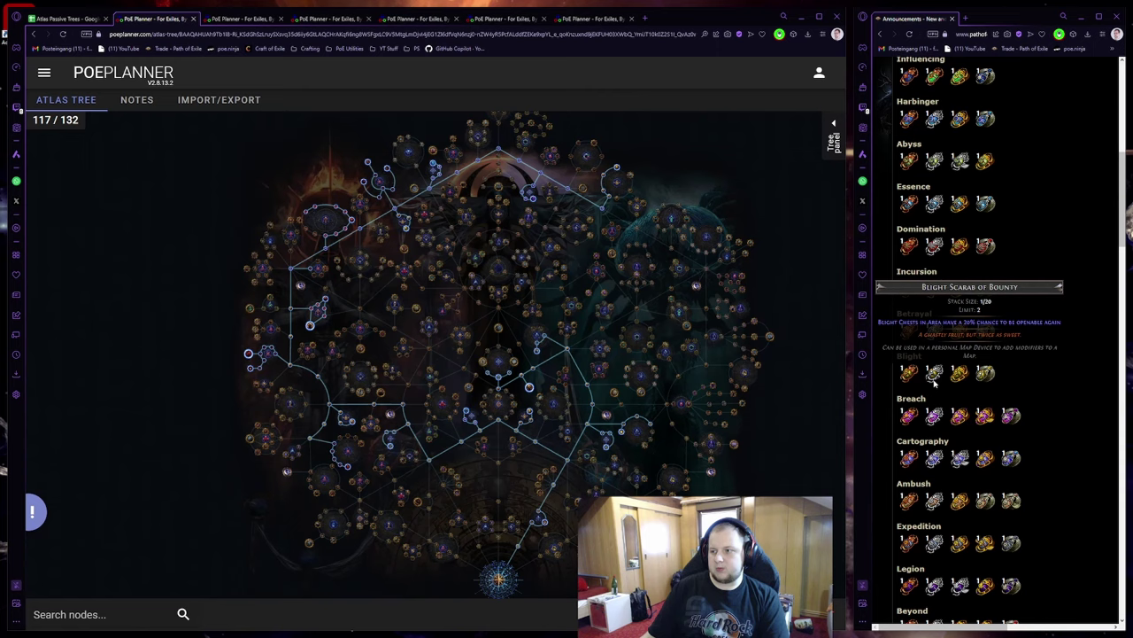
scroll(1031, 365, "up", 1)
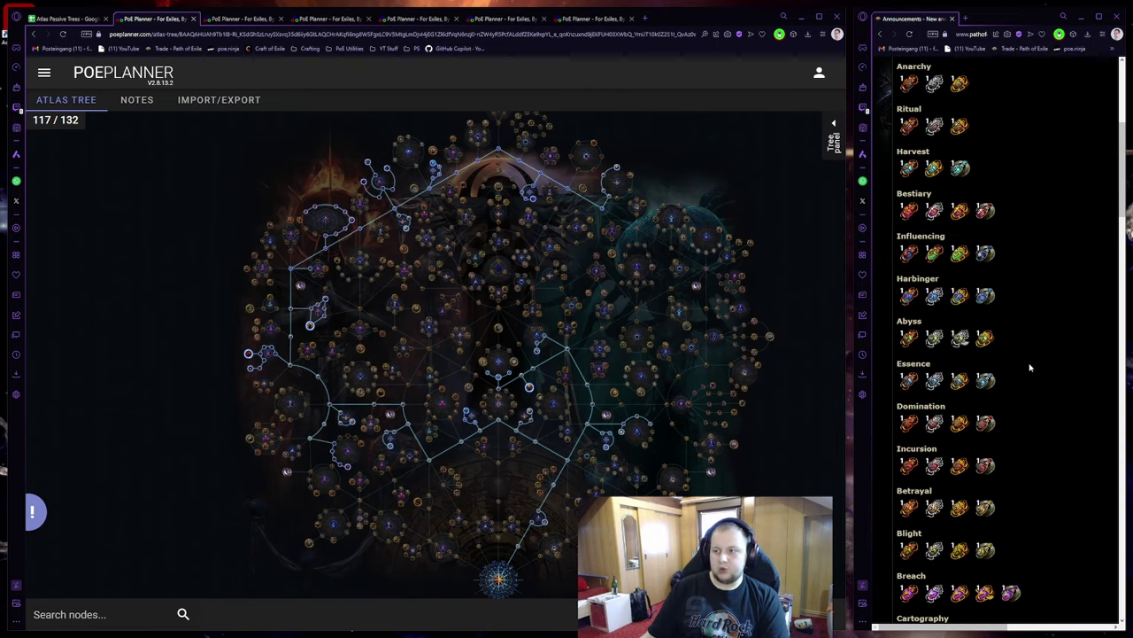
mouse_move(959, 257)
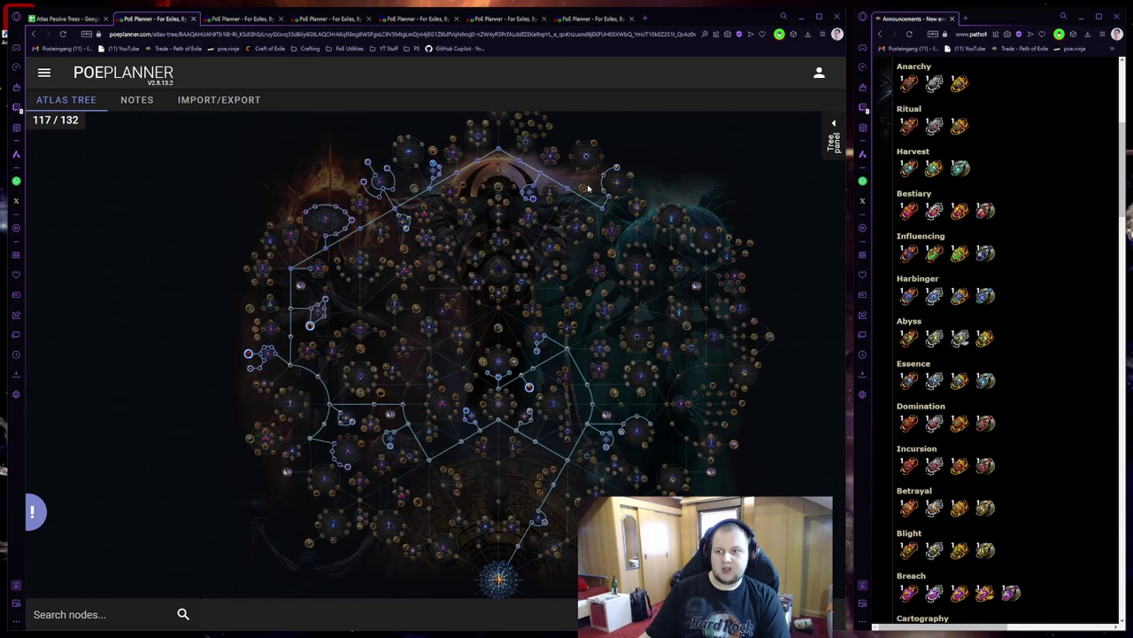
Examine the allocated nodes of the first atlas tree, including the Singular Focus keystone and the surrounding clusters
mouse_move(586, 191)
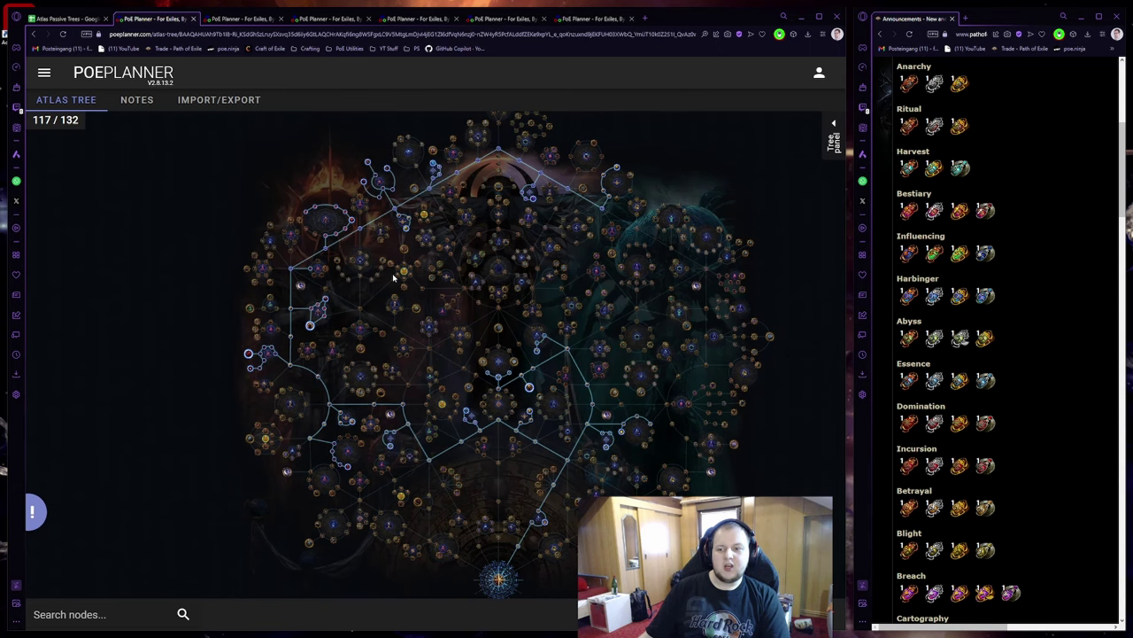
mouse_move(351, 427)
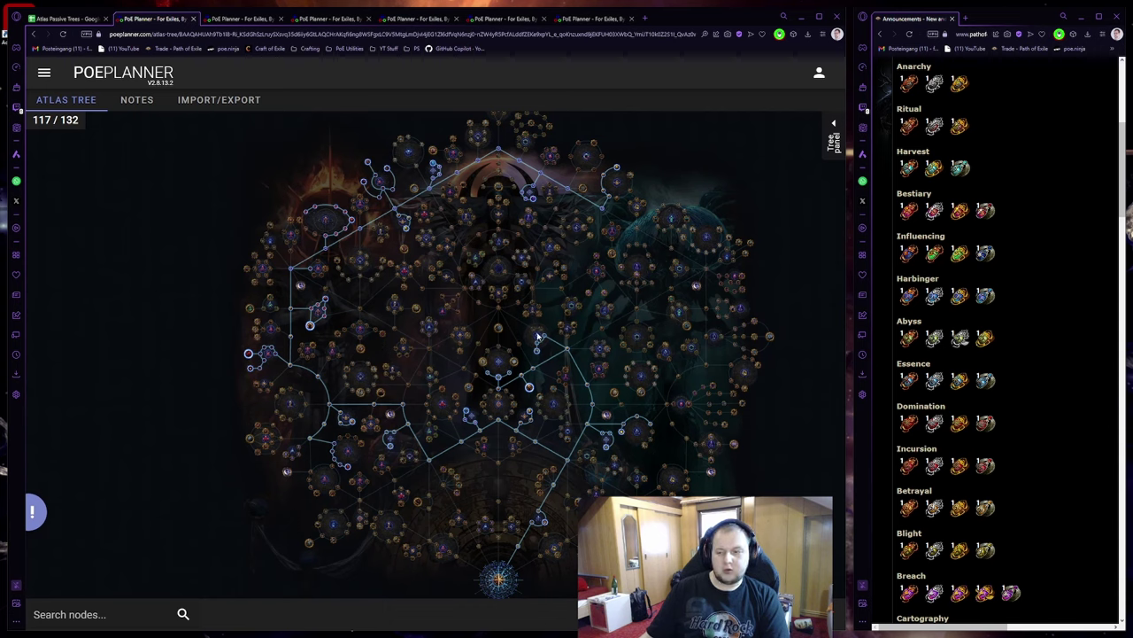
mouse_move(529, 390)
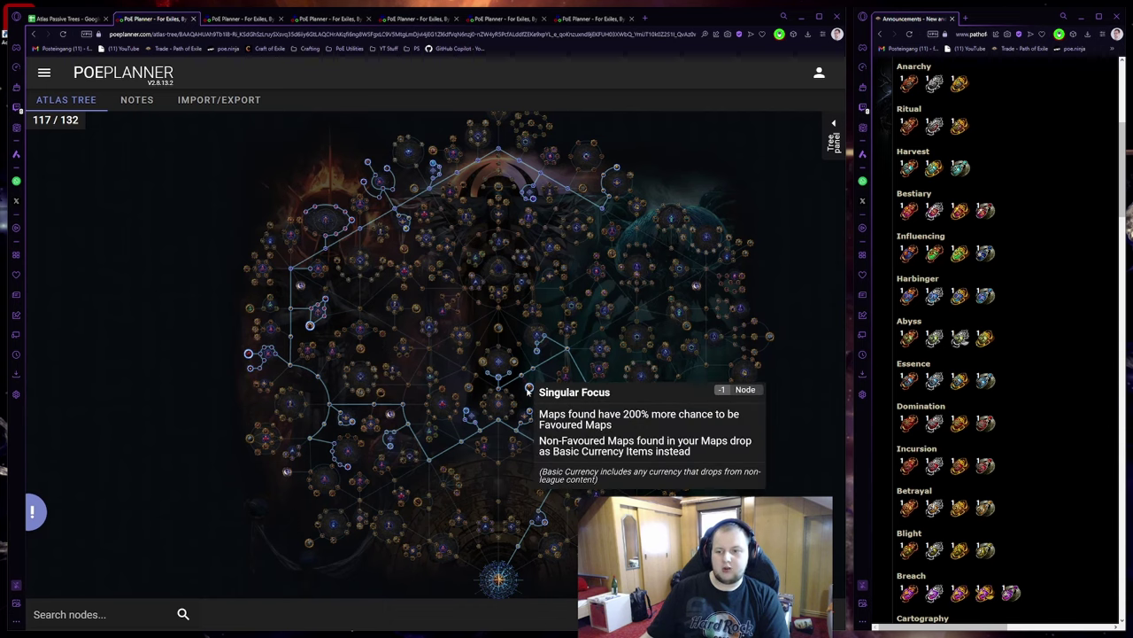
mouse_move(387, 436)
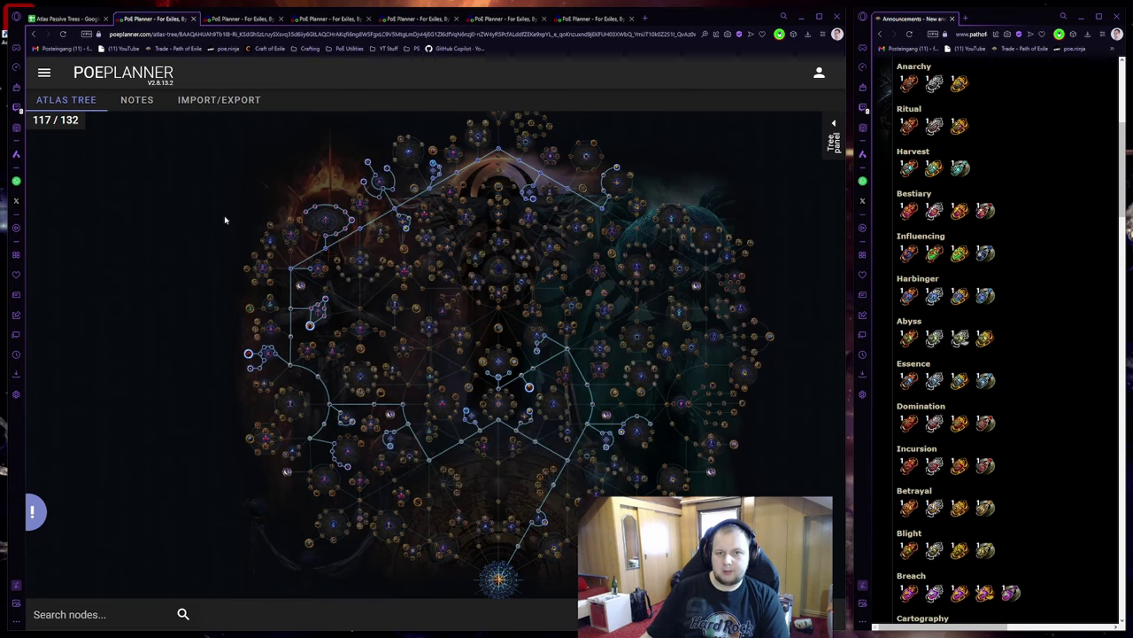
scroll(35, 128, "up", 2)
scroll(35, 128, "down", 2)
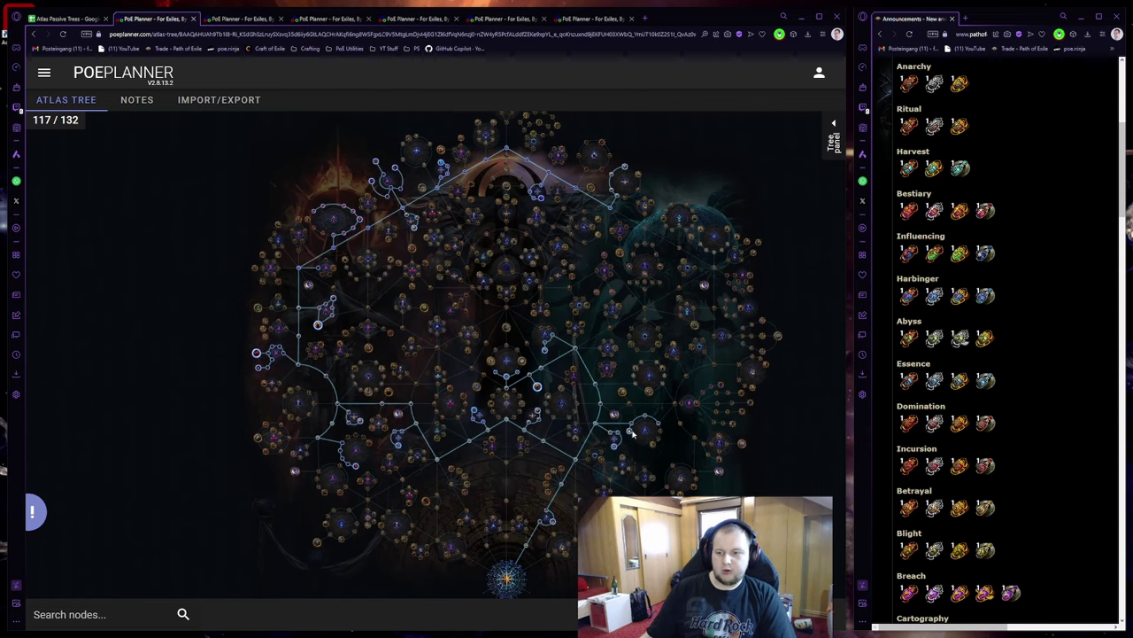
mouse_move(631, 432)
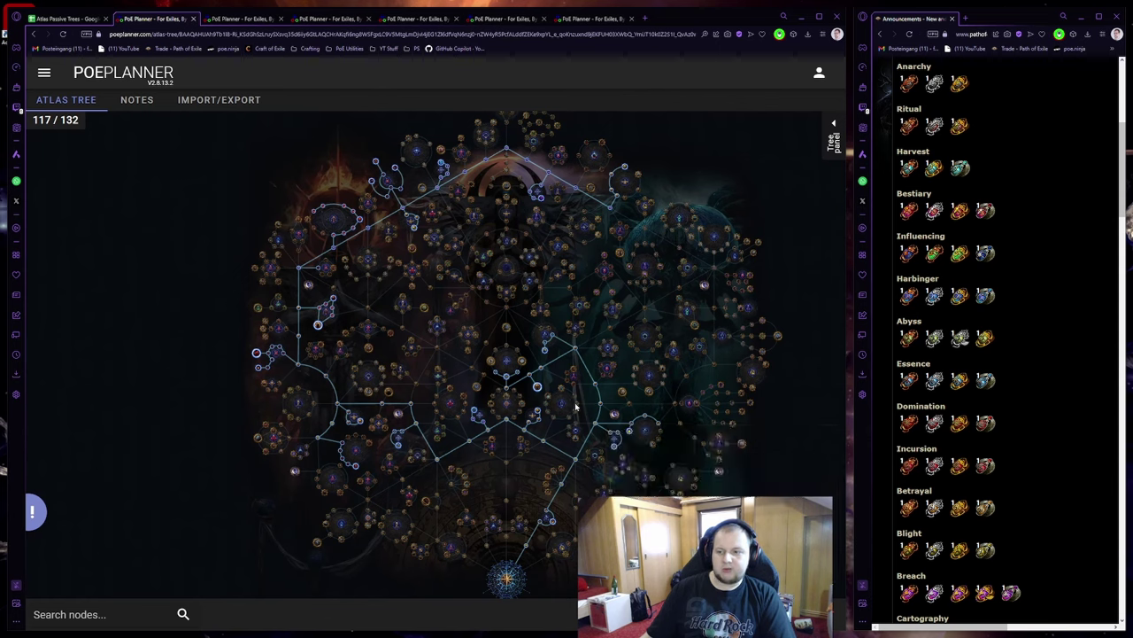
mouse_move(545, 356)
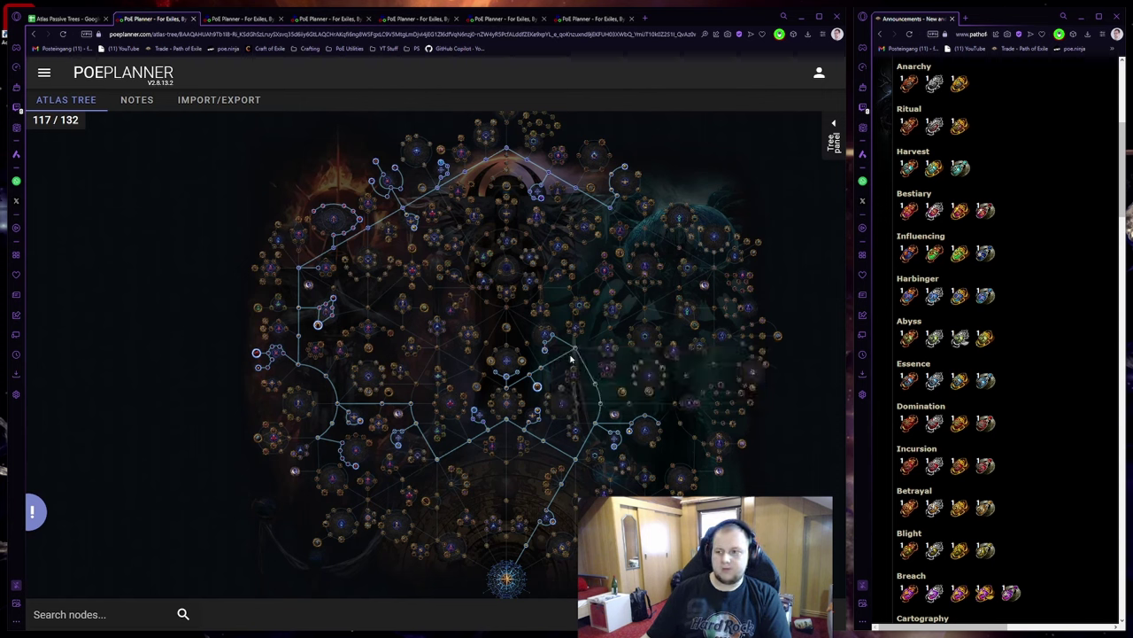
Check the modifiers for the chance of maps containing Niko in the atlas tree's stat summary and collapse the summary
left_click(833, 133)
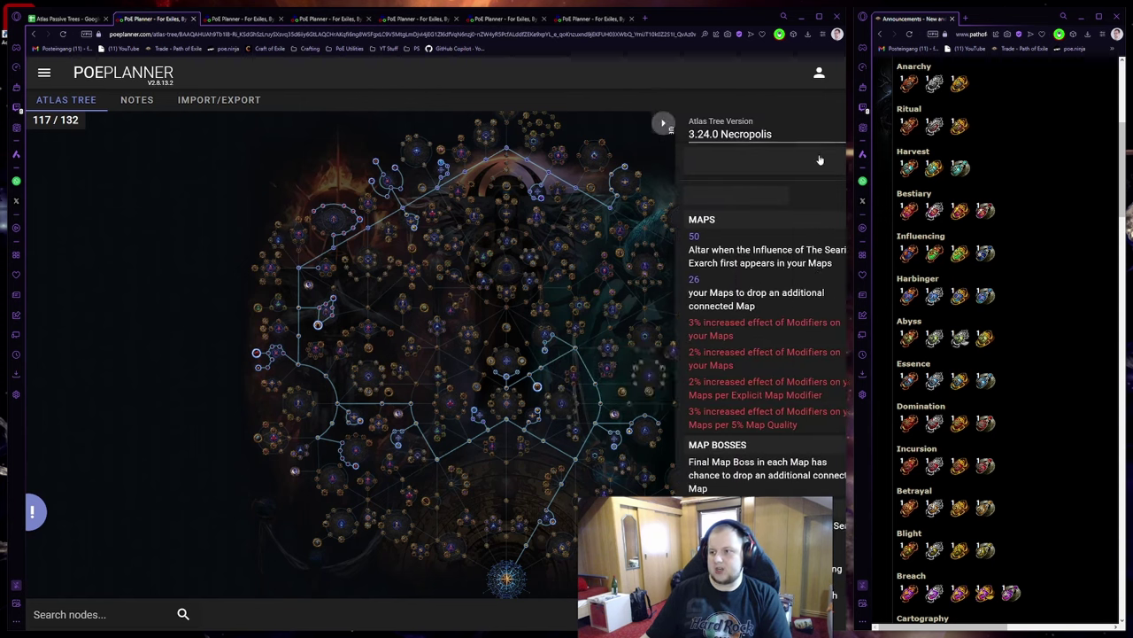
scroll(703, 319, "down", 10)
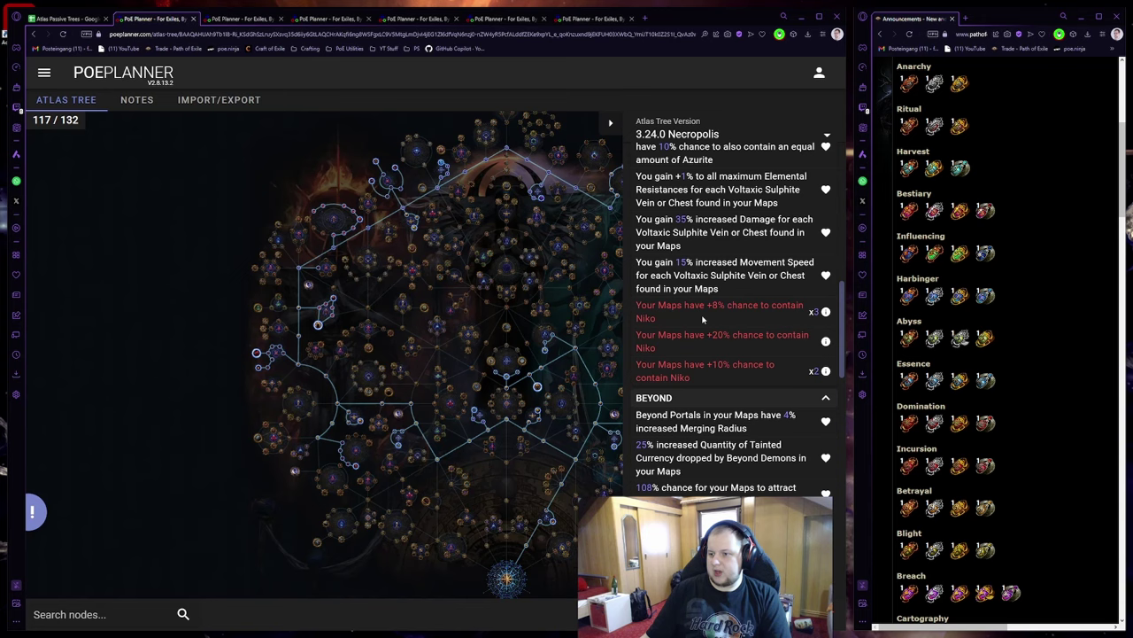
scroll(703, 319, "down", 1)
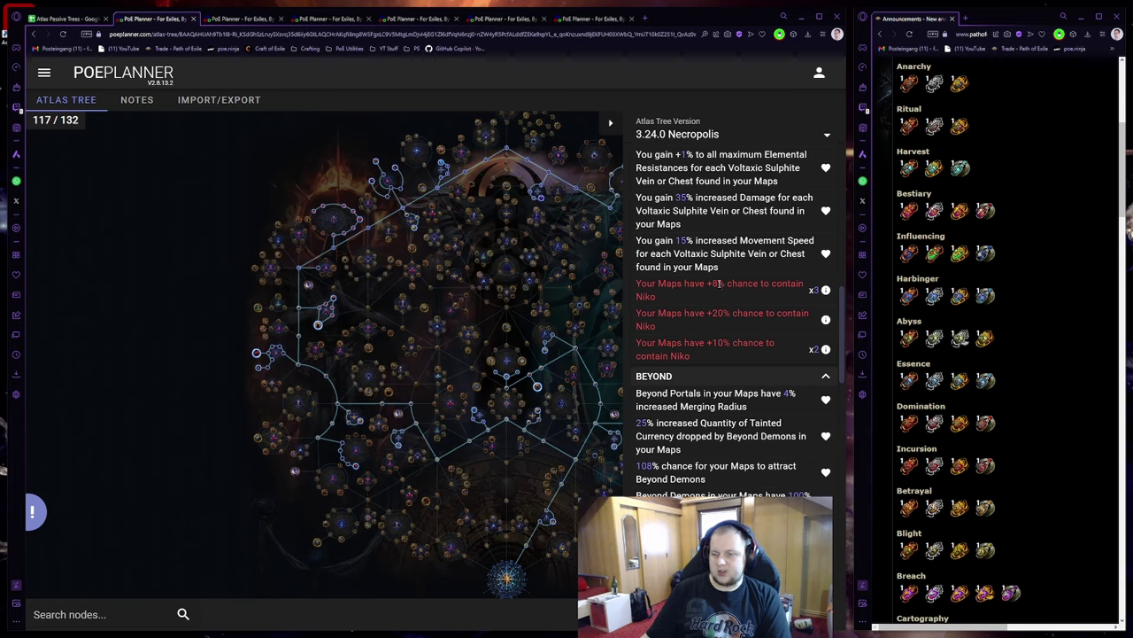
left_click(610, 122)
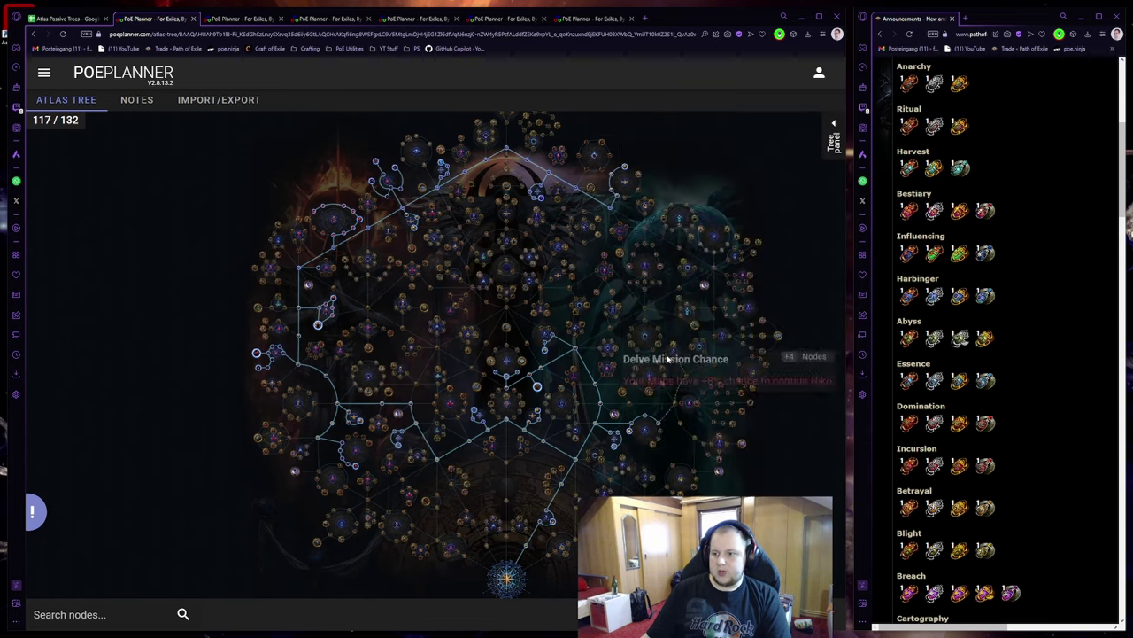
Try allocating the paths to two Delve Mission Chance nodes and deallocate both paths again
left_click(679, 356)
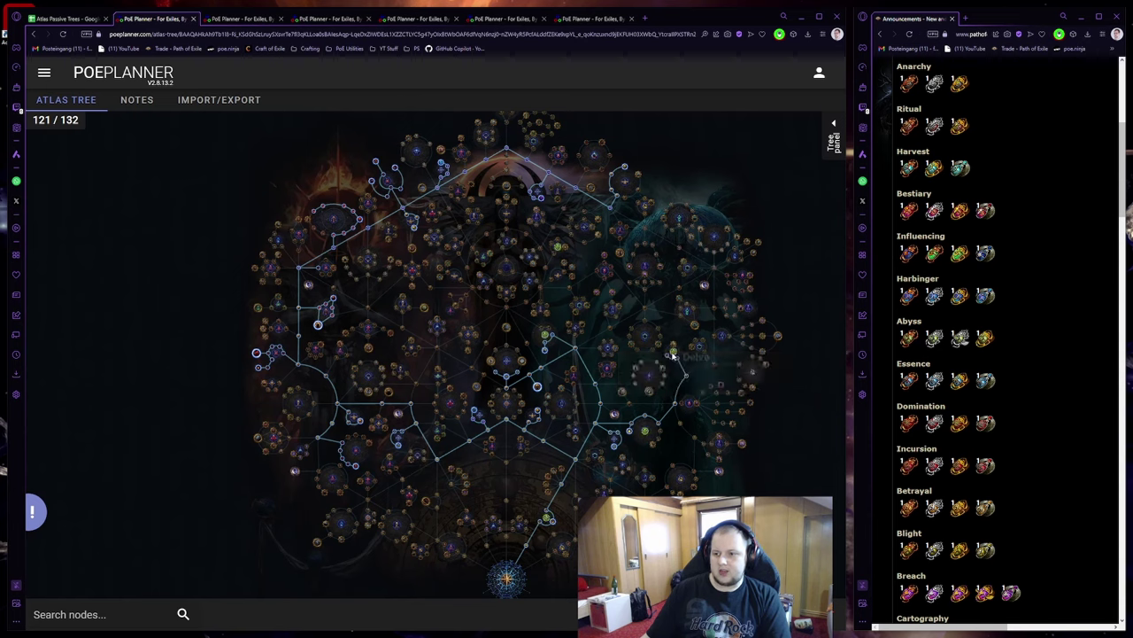
left_click(558, 241)
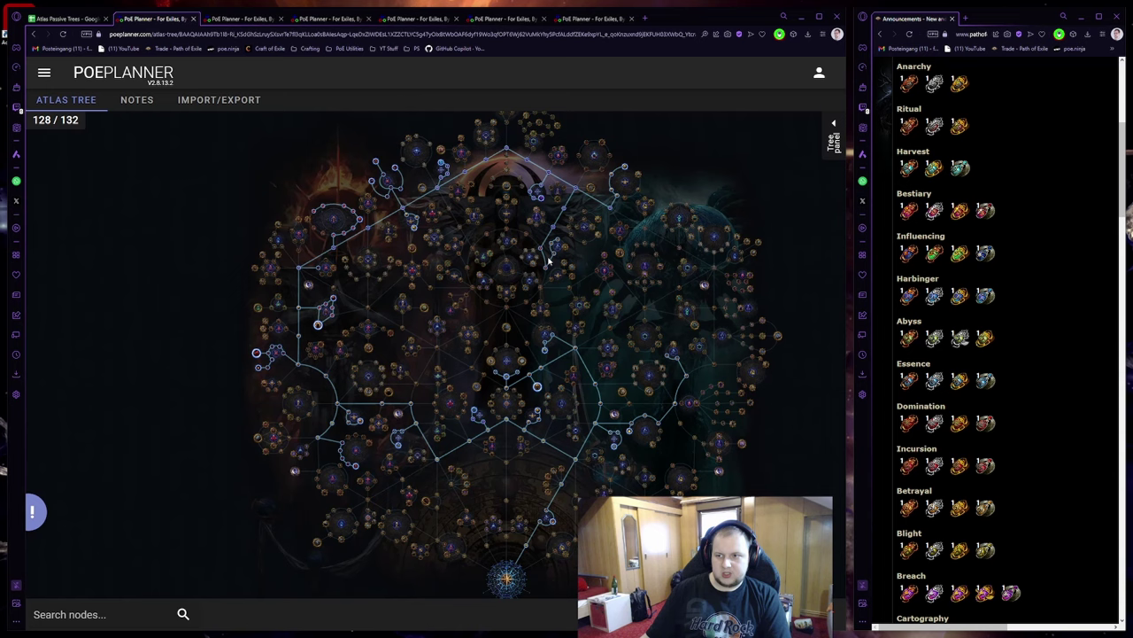
left_click(563, 215)
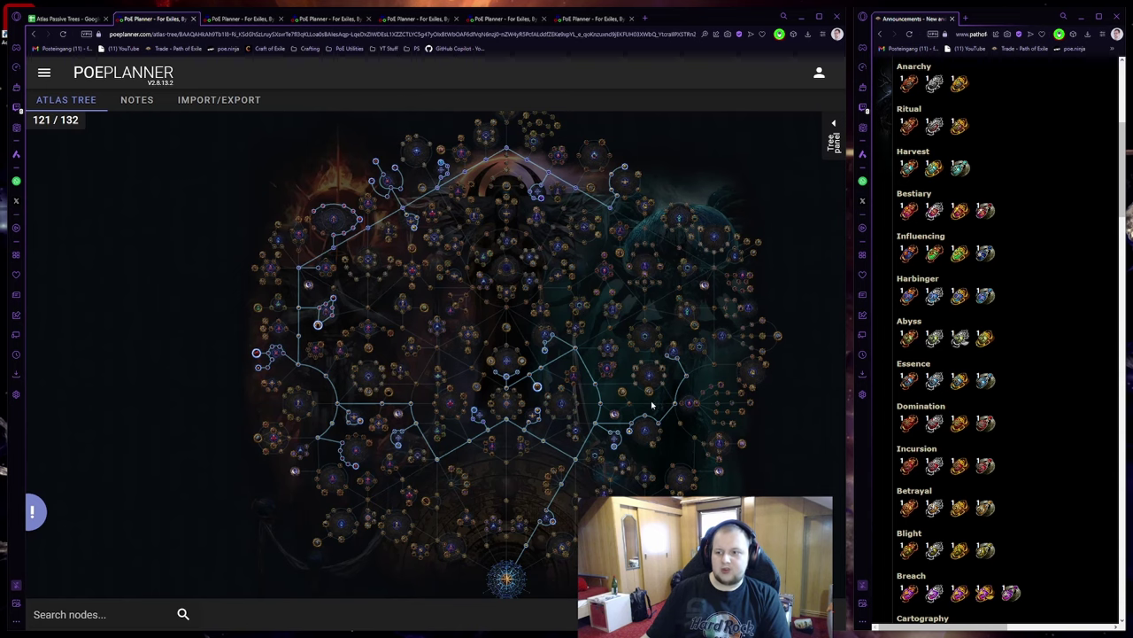
left_click(675, 409)
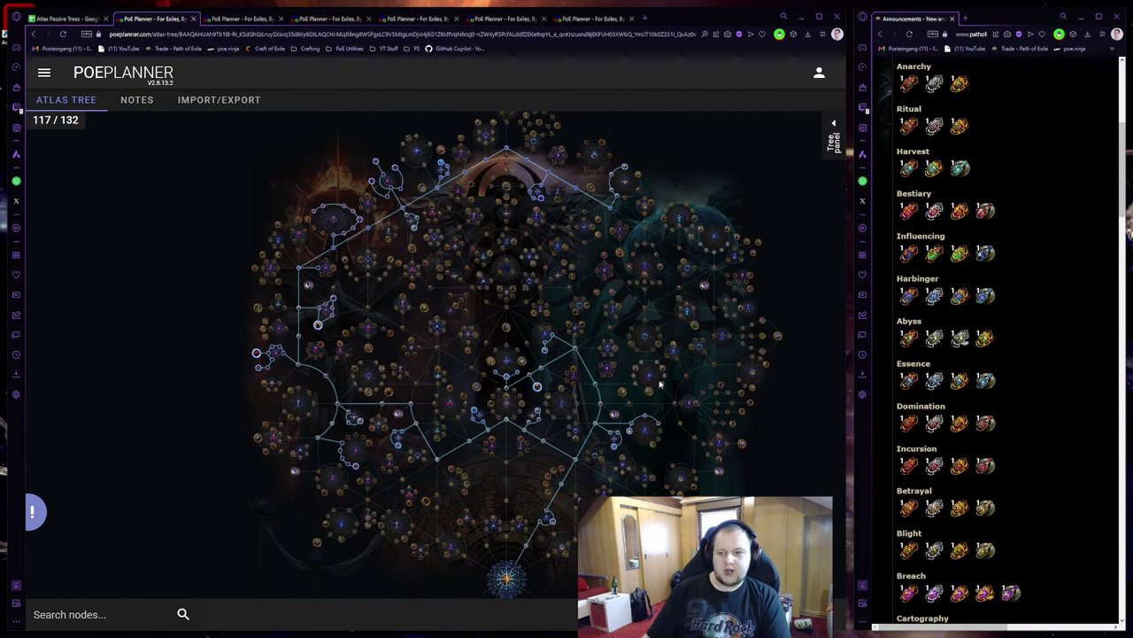
Inspect the Singular Focus and Invasive Adversaries nodes on the first atlas tree
mouse_move(538, 390)
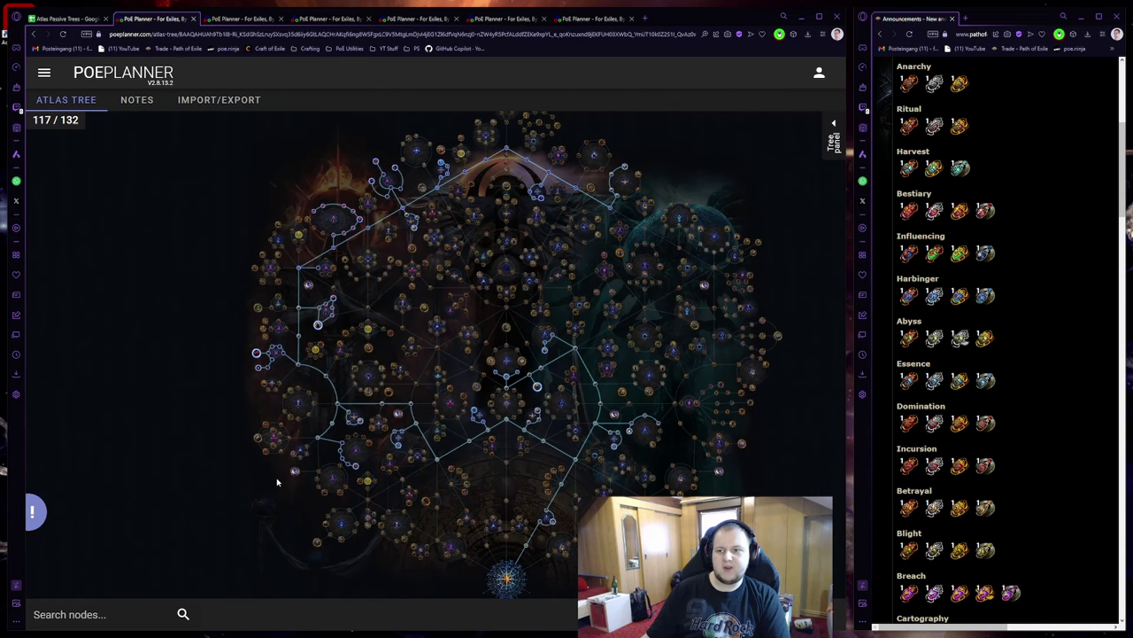
scroll(553, 209, "up", 6)
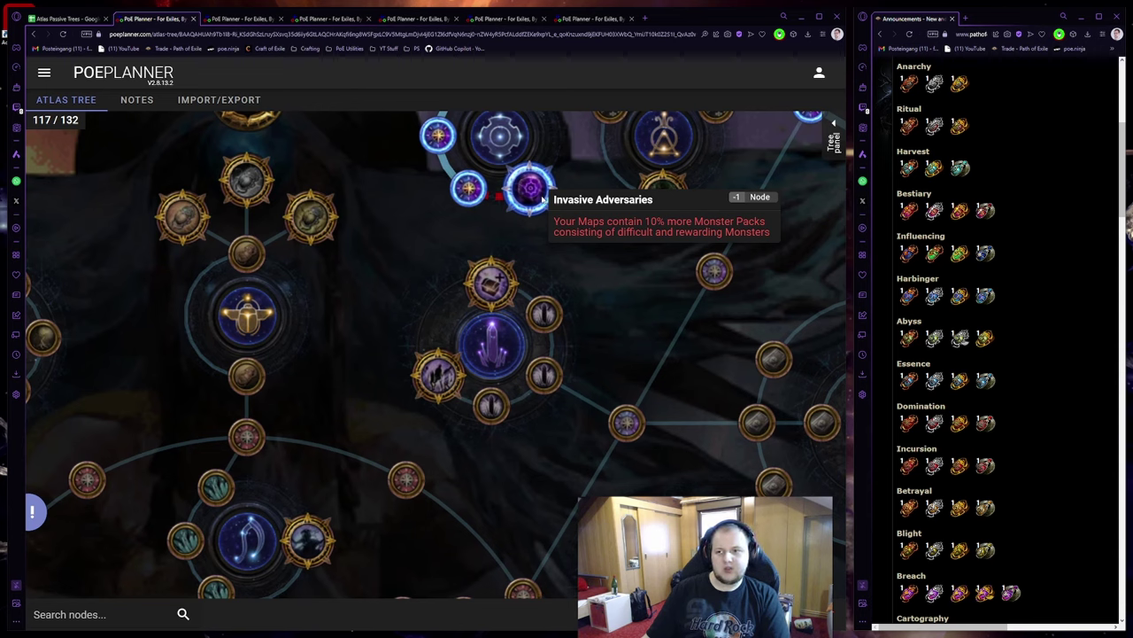
scroll(542, 196, "down", 5)
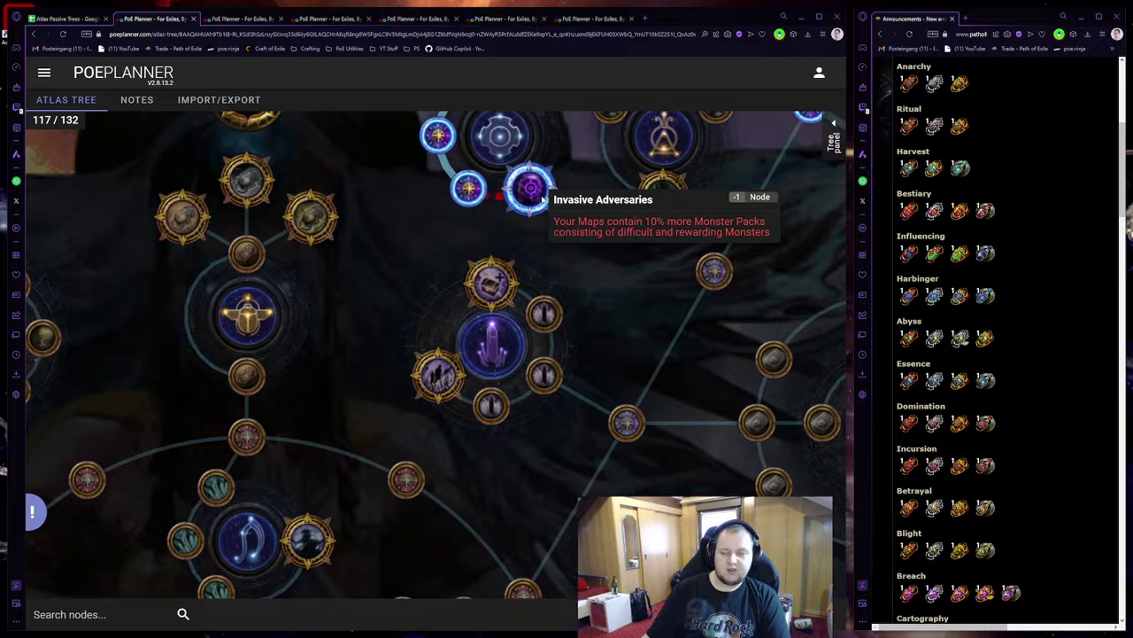
scroll(542, 196, "down", 4)
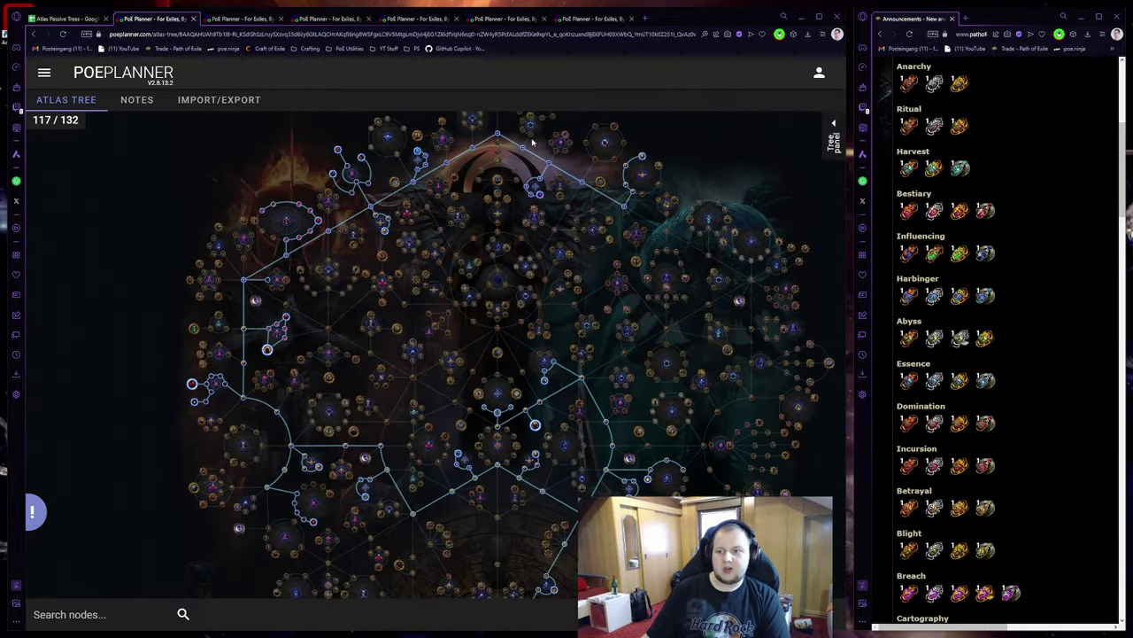
mouse_move(541, 196)
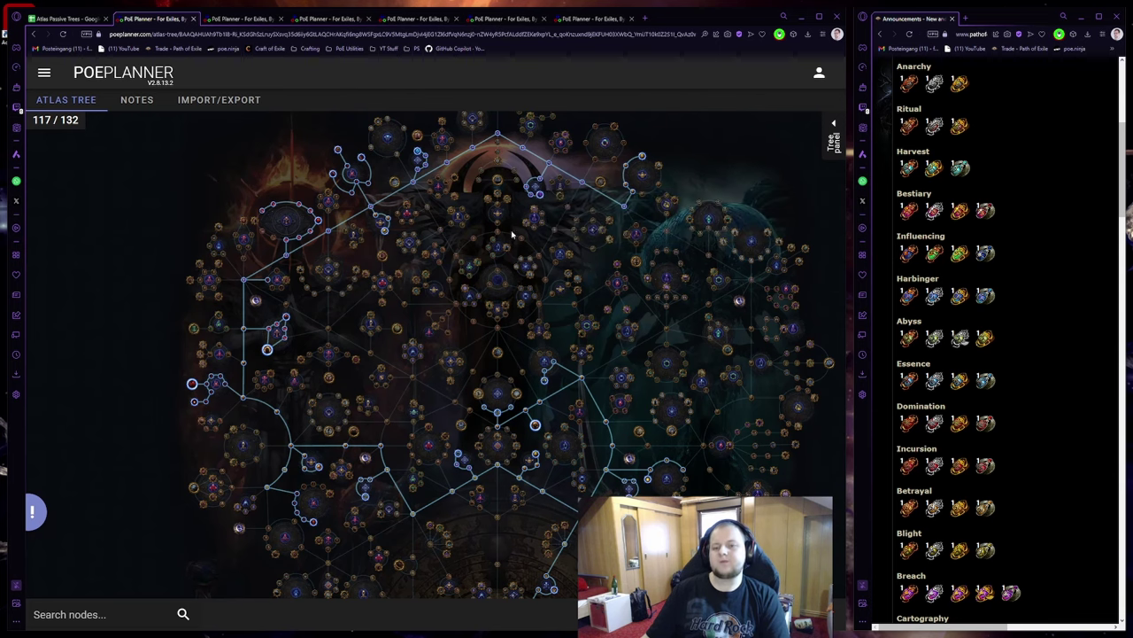
Bring up the second atlas tree in PoE Planner and enlarge it for viewing
left_click(241, 19)
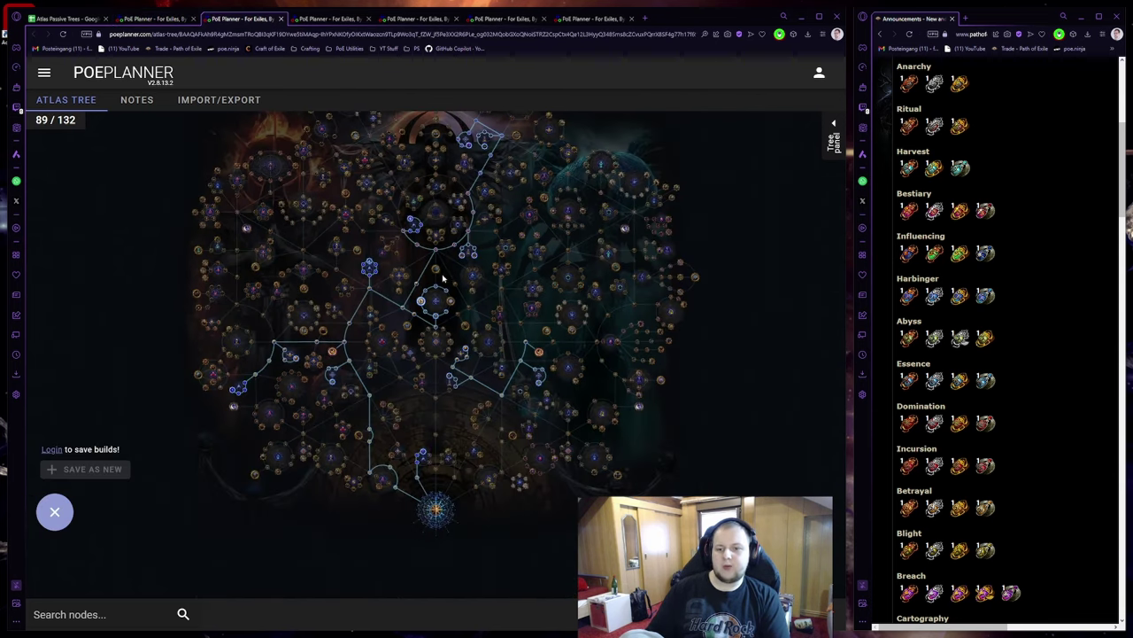
scroll(404, 324, "up", 3)
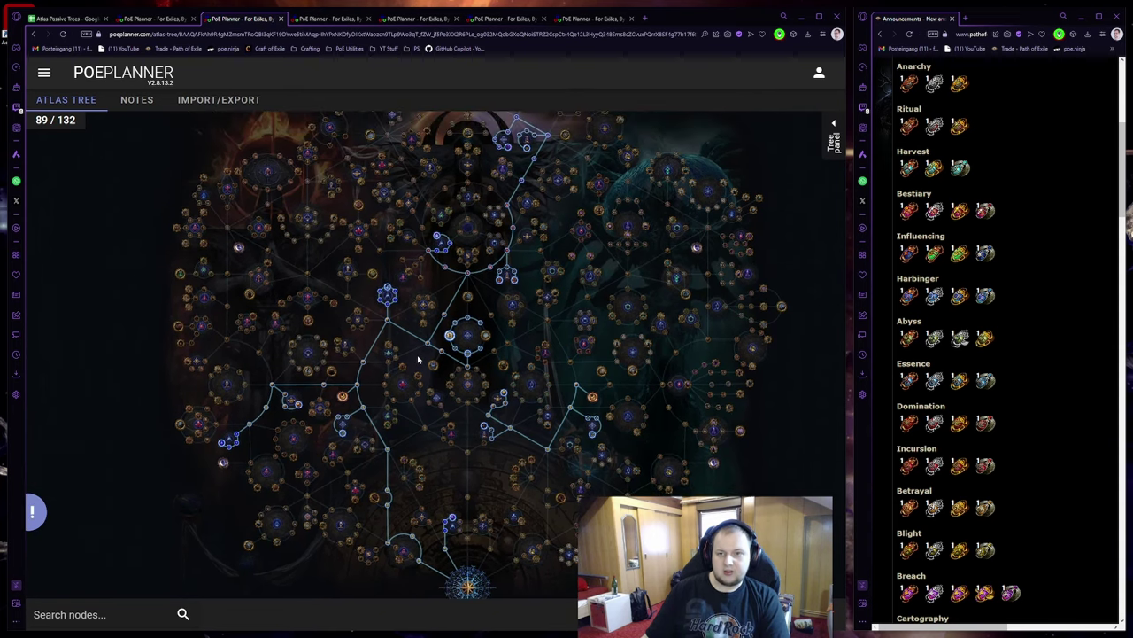
Return to the Atlas Passive Trees sheet, highlight the low-investment Essence strategy's four scarabs, and look for the Essence scarabs in the announcement
left_click(64, 18)
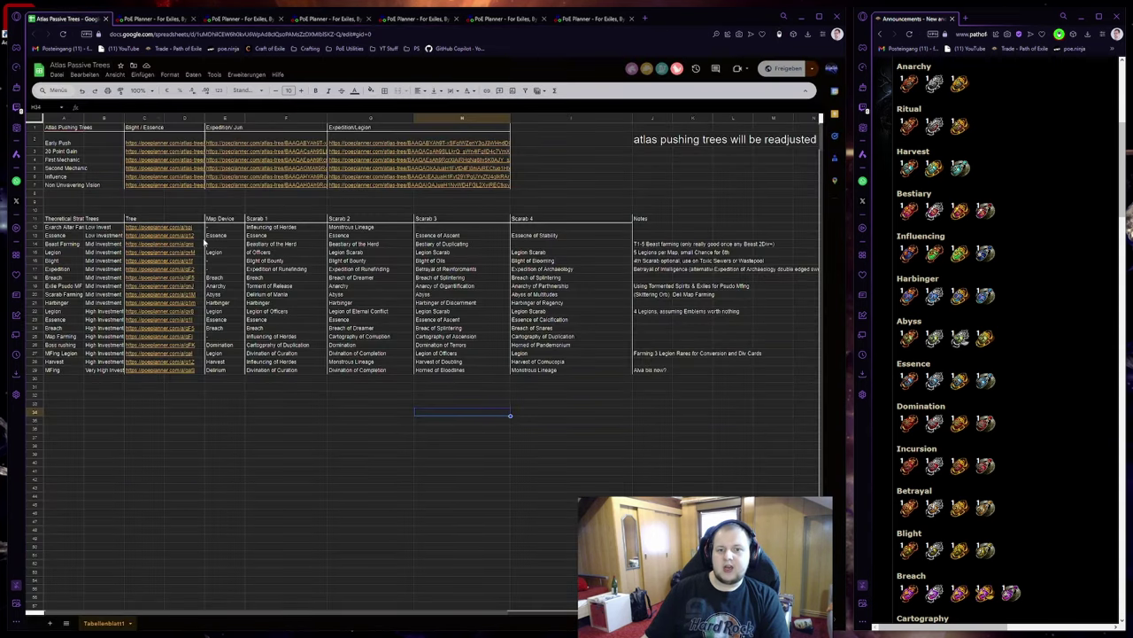
left_click_drag(272, 236, 543, 242)
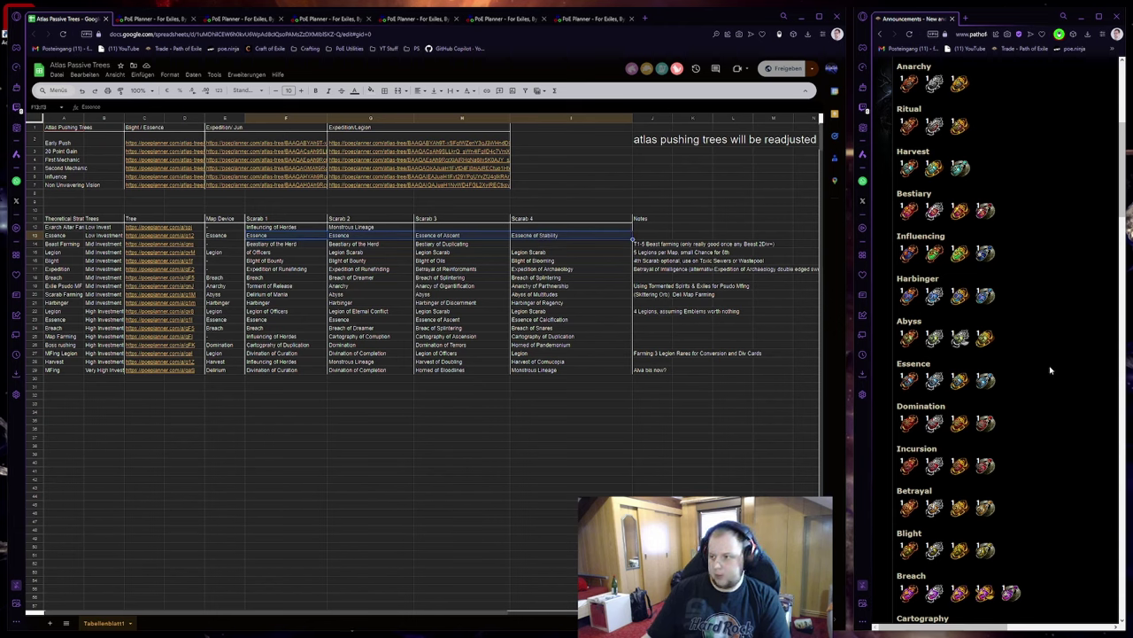
scroll(1049, 369, "down", 2)
scroll(1043, 367, "up", 4)
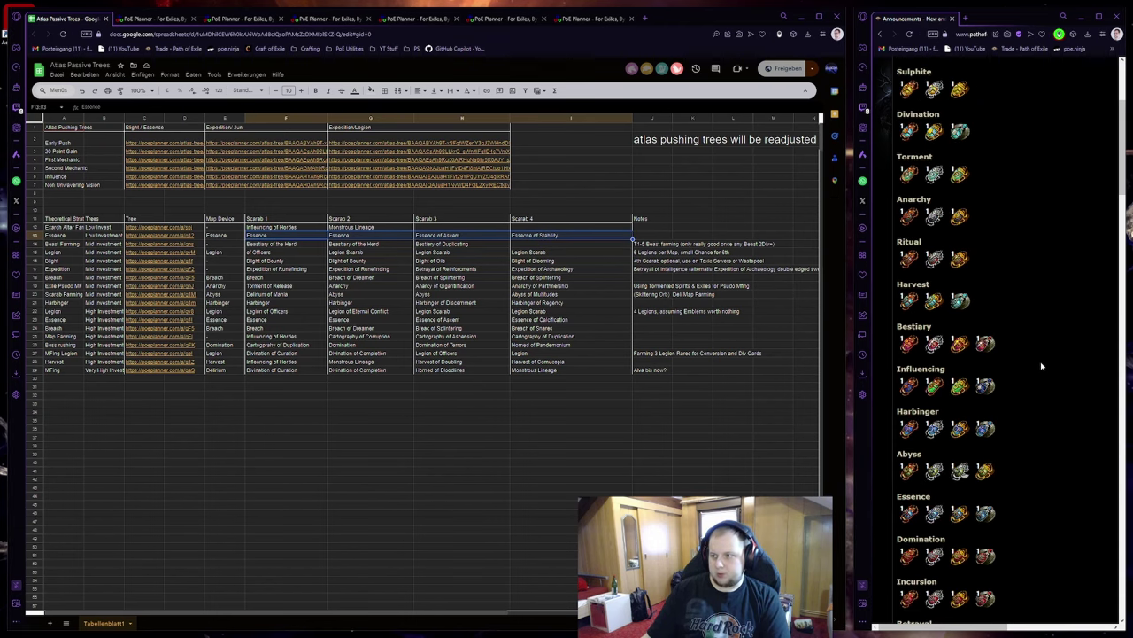
Browse the scarab announcement down to the Essence row and read the individual Essence scarab descriptions
scroll(1041, 366, "up", 1)
scroll(1041, 366, "down", 4)
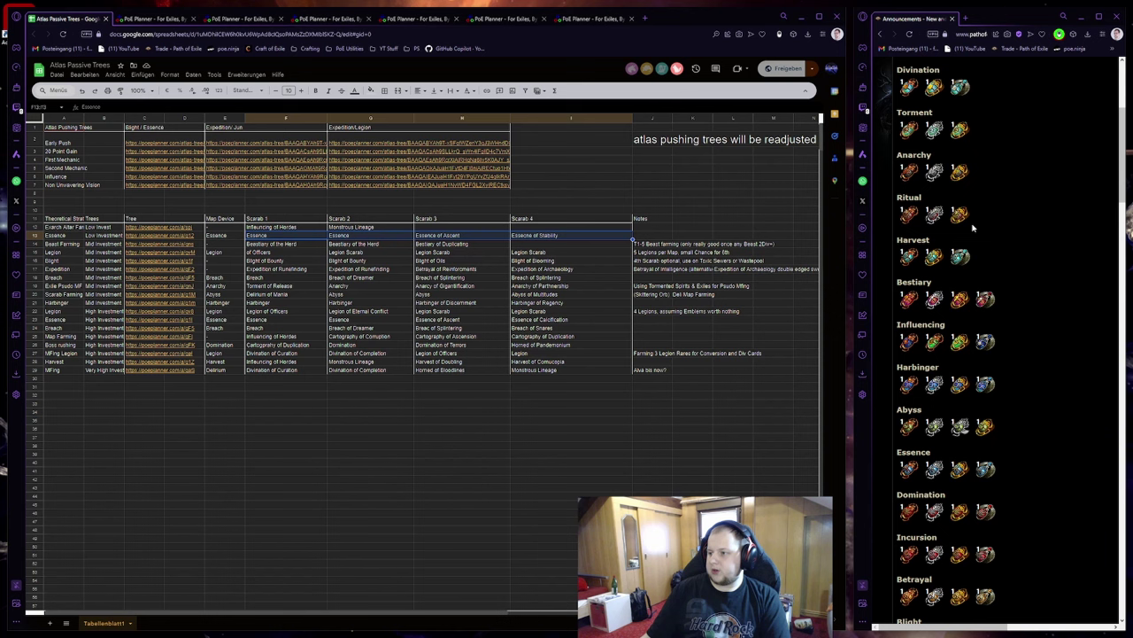
scroll(926, 303, "down", 4)
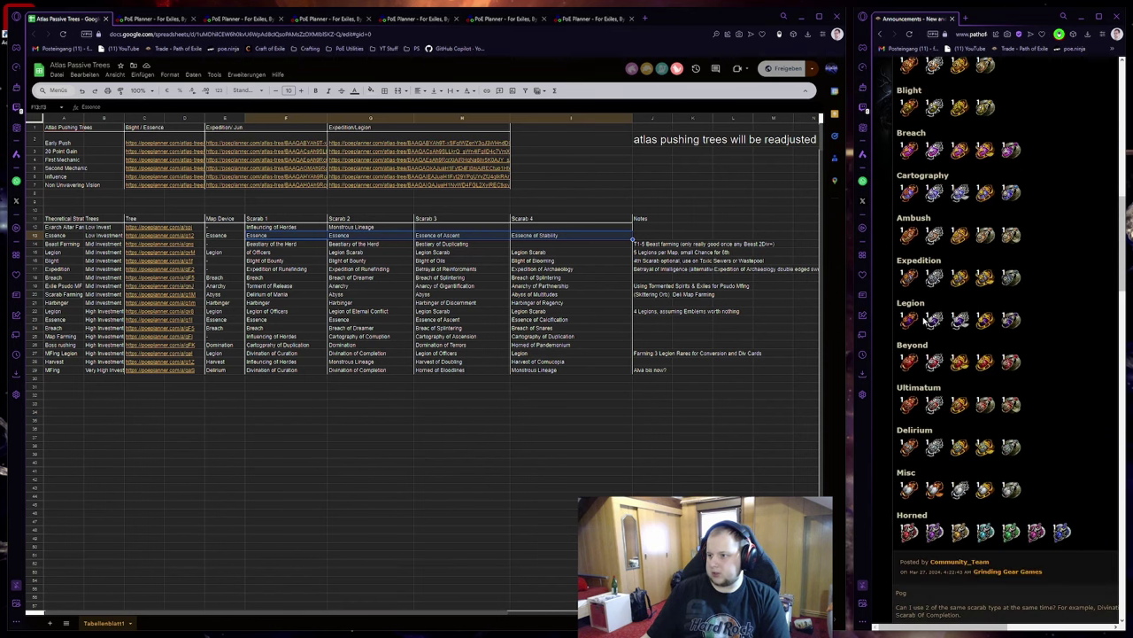
scroll(939, 341, "up", 4)
scroll(947, 337, "up", 3)
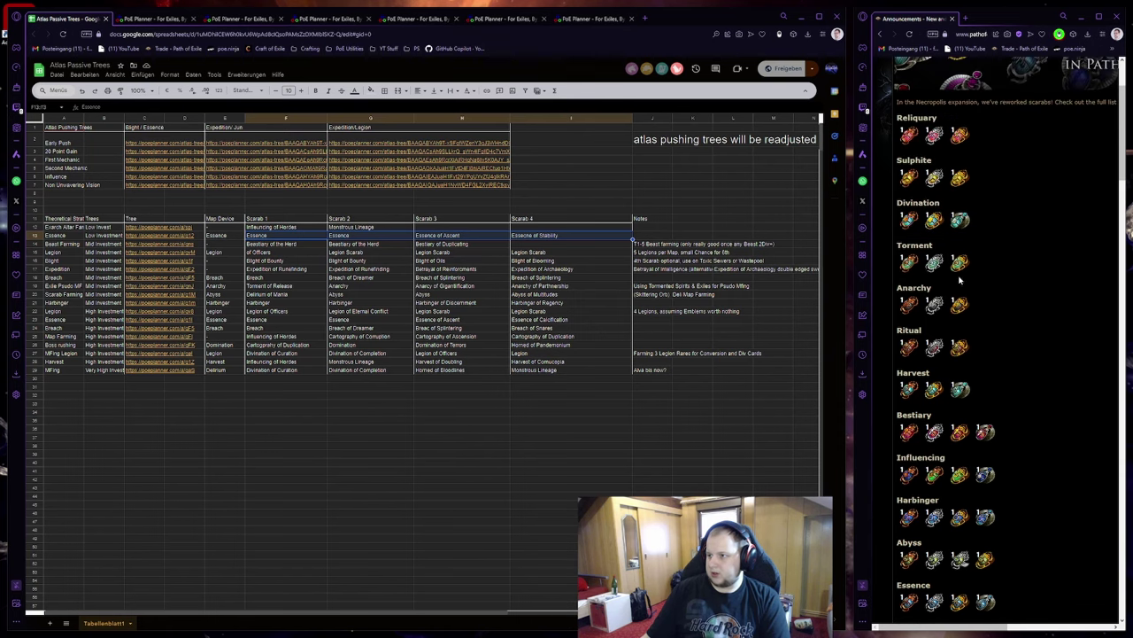
scroll(980, 263, "down", 1)
scroll(974, 275, "down", 2)
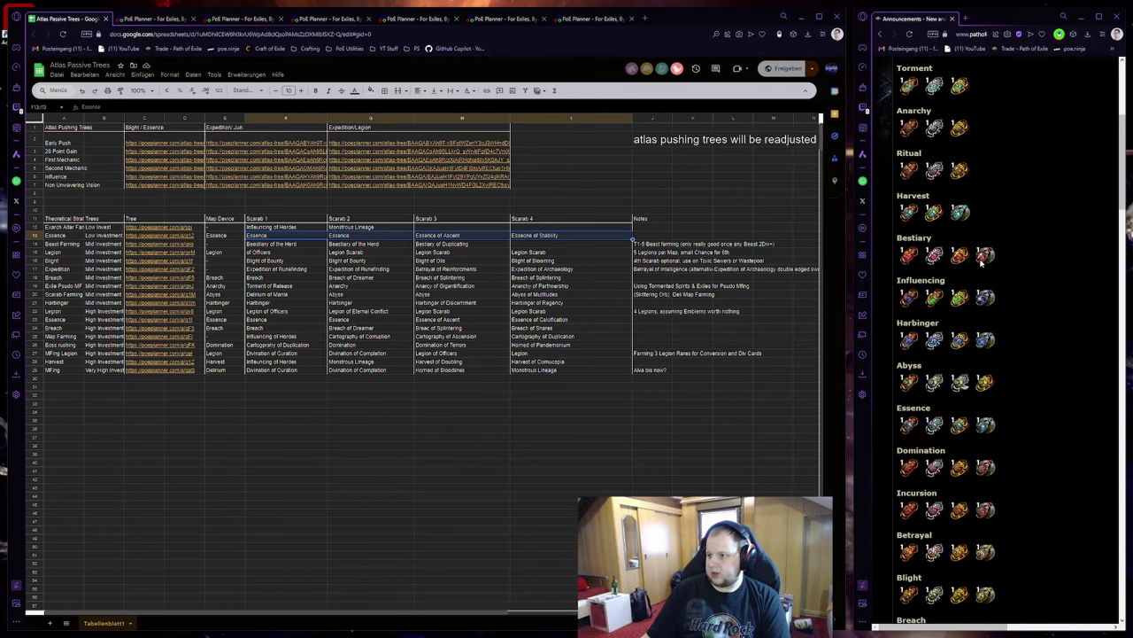
scroll(966, 295, "down", 1)
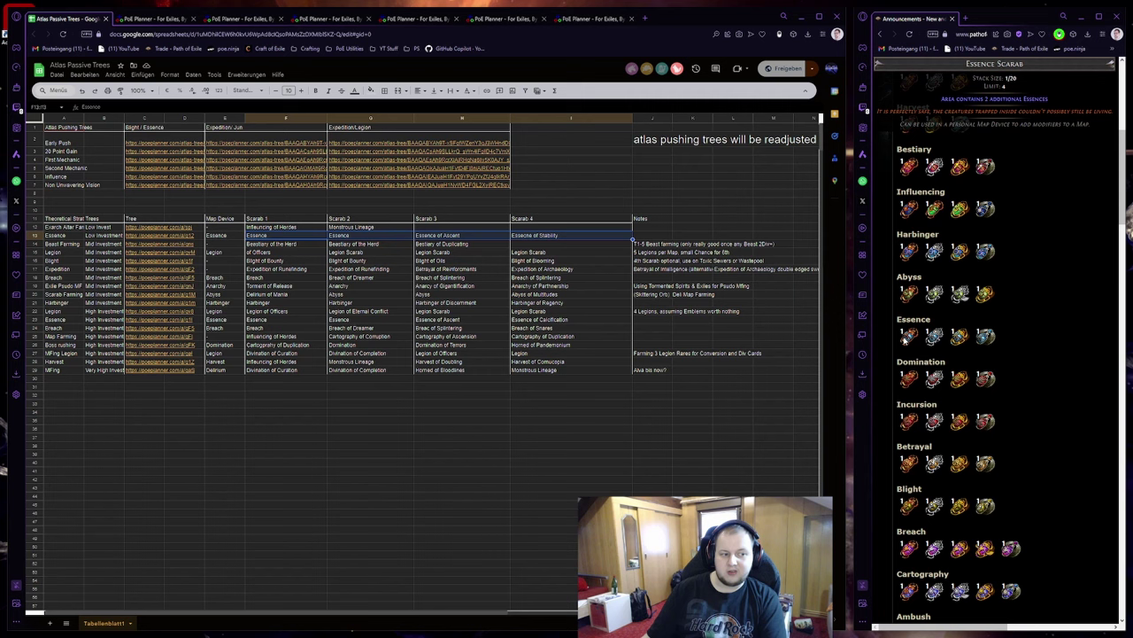
mouse_move(940, 336)
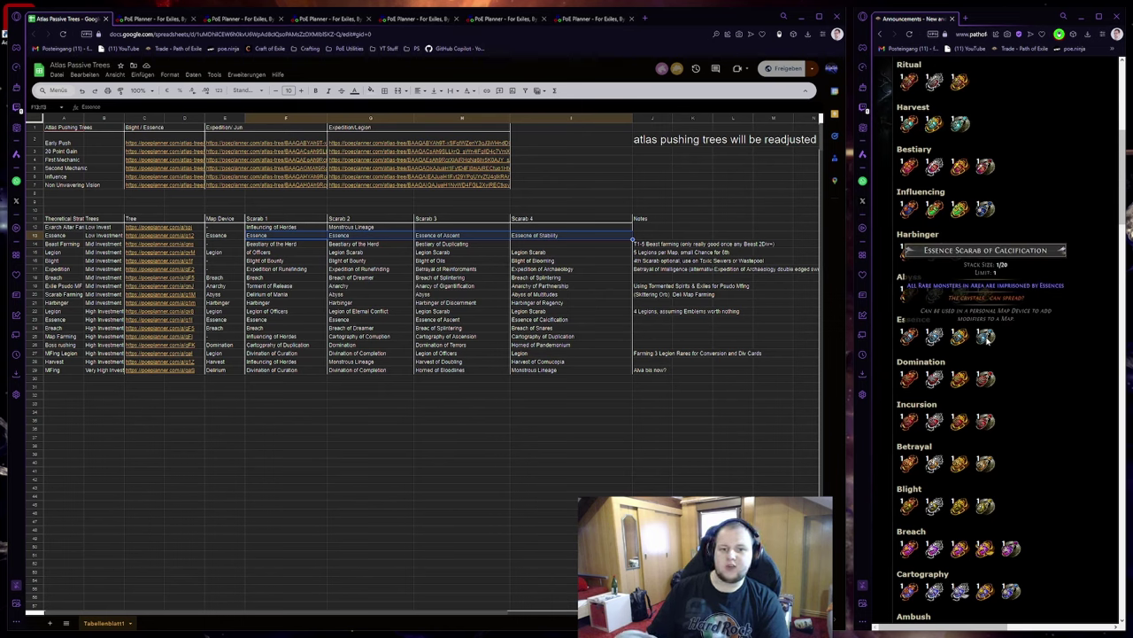
Highlight the high-investment Essence strategy in the sheet, read the Essence Scarab of Calcification description, and return to the second atlas tree
left_click_drag(77, 321, 483, 319)
mouse_move(986, 340)
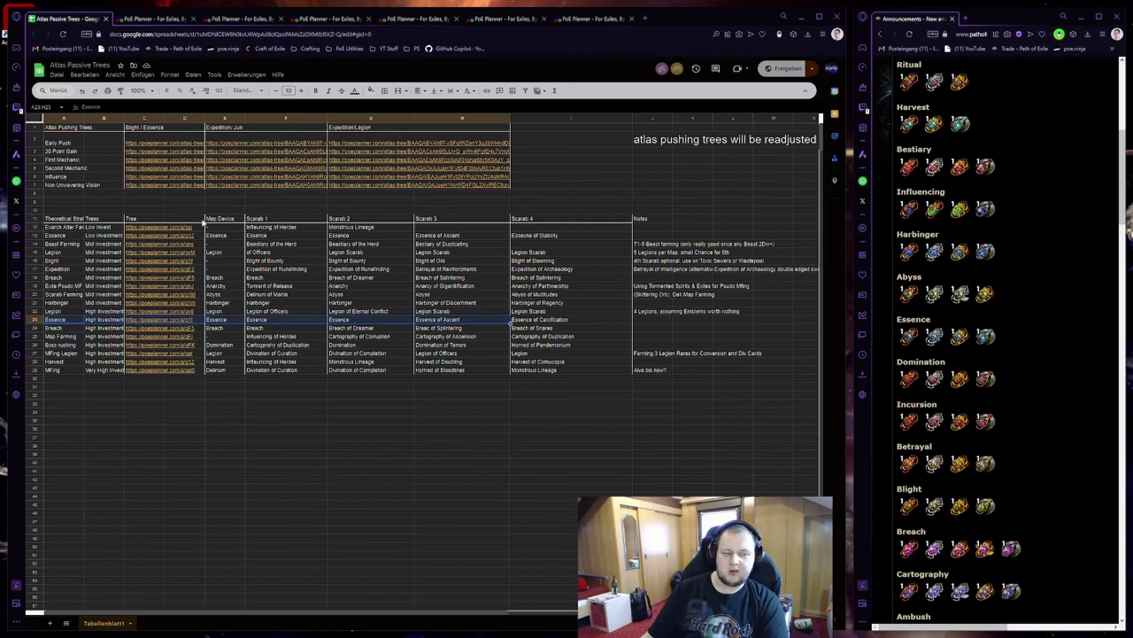
key("ctrl+3")
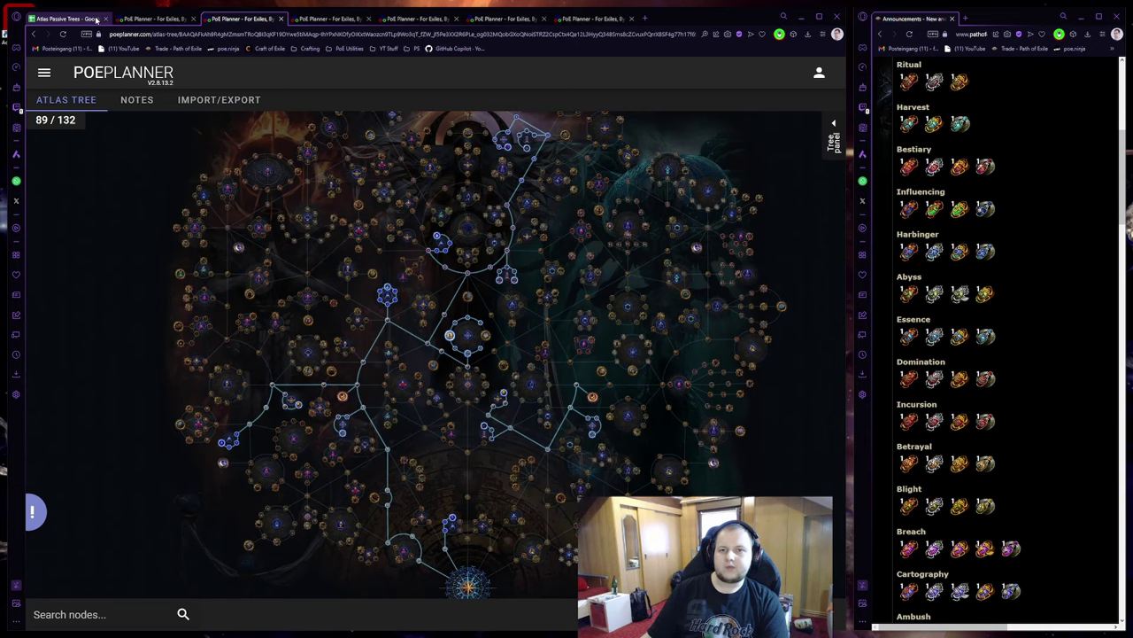
Bring up the third atlas tree and read the Legion scarab descriptions in the announcement, including Legion Scarab of Officers
left_click(327, 18)
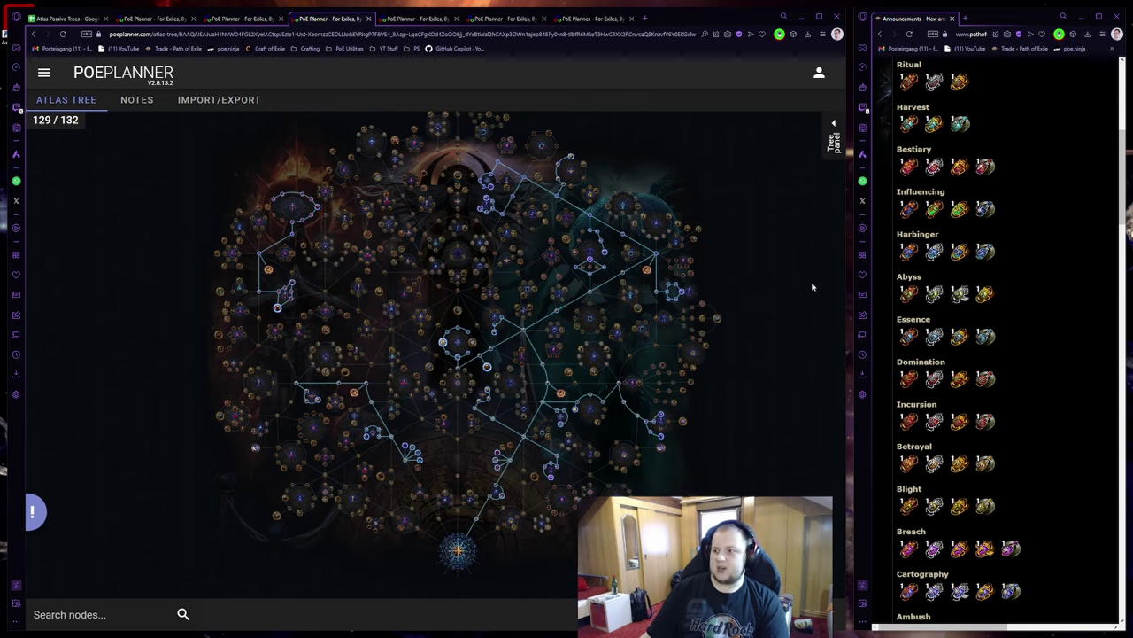
scroll(1009, 378, "up", 5)
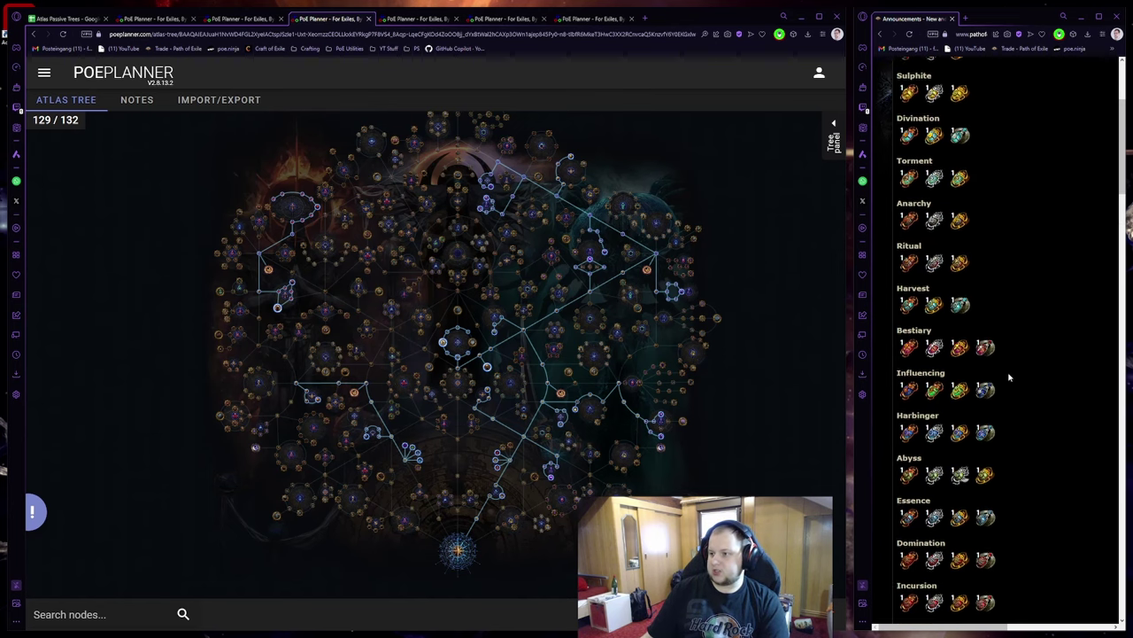
scroll(1009, 377, "down", 5)
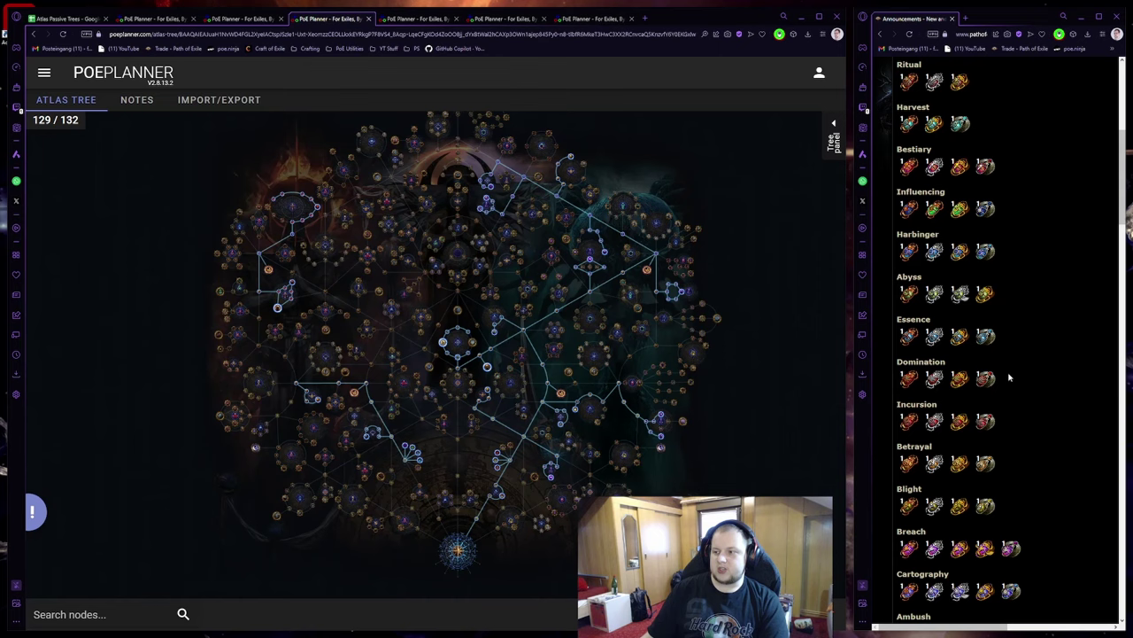
scroll(1009, 377, "down", 6)
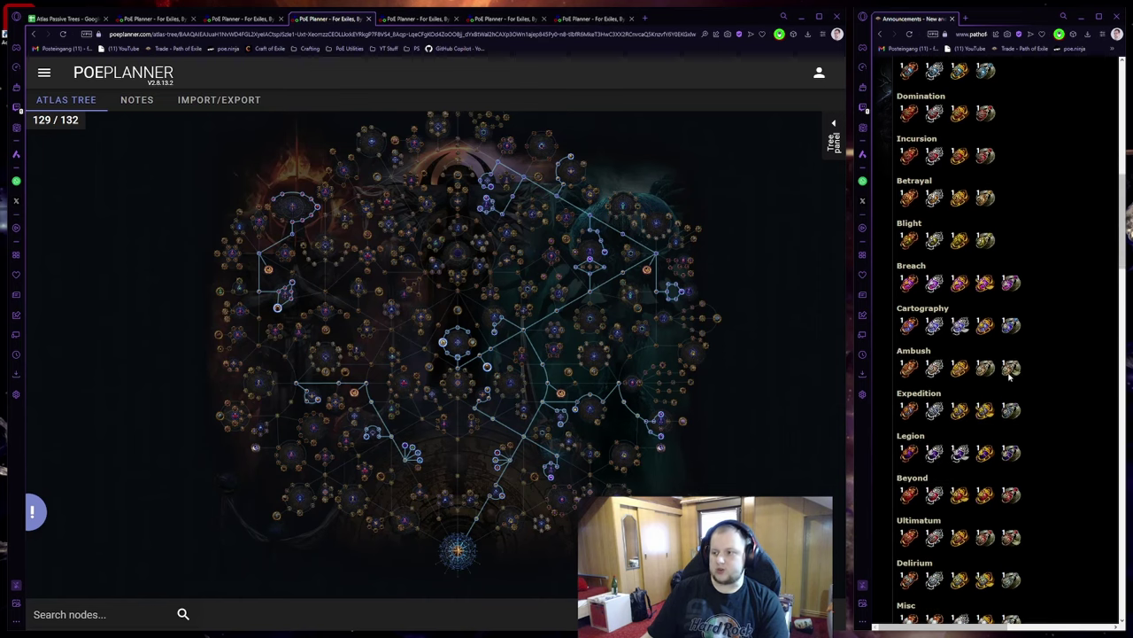
mouse_move(910, 325)
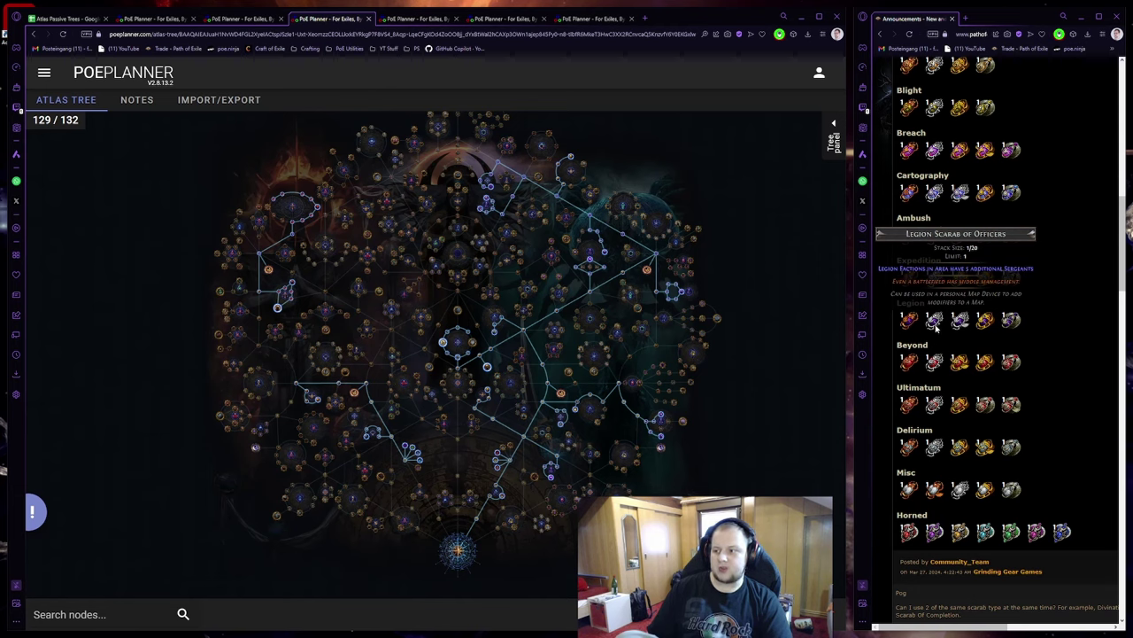
mouse_move(970, 322)
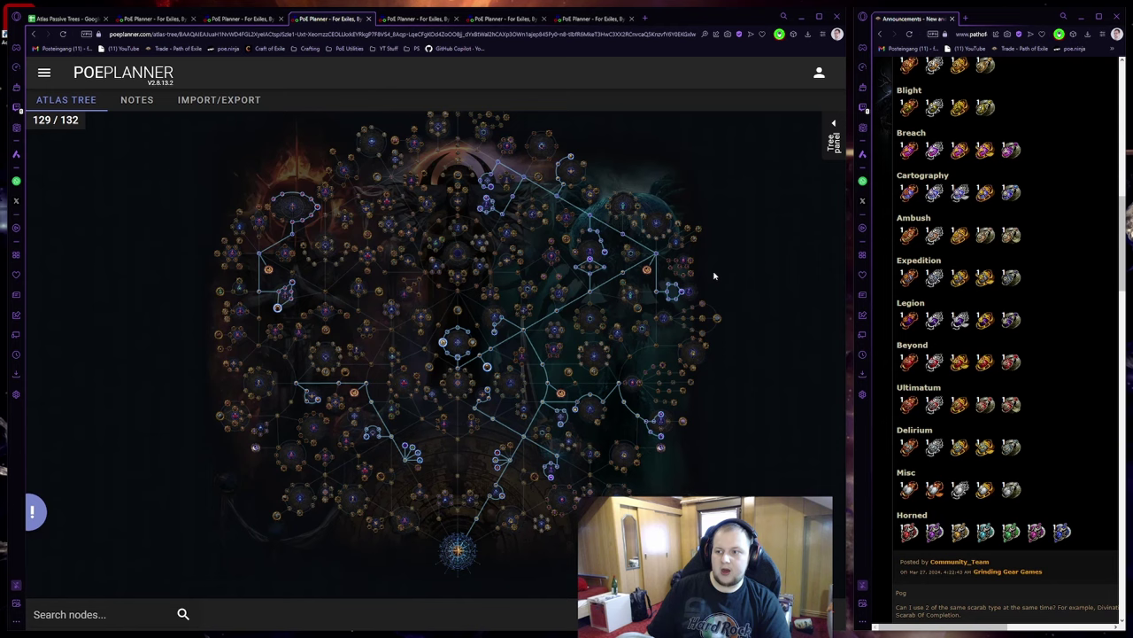
Deallocate the Maraketh Legion Chance path in the Legion cluster, then try Karui Legion Chance and swap it for Eternal Legion Chance
mouse_move(683, 294)
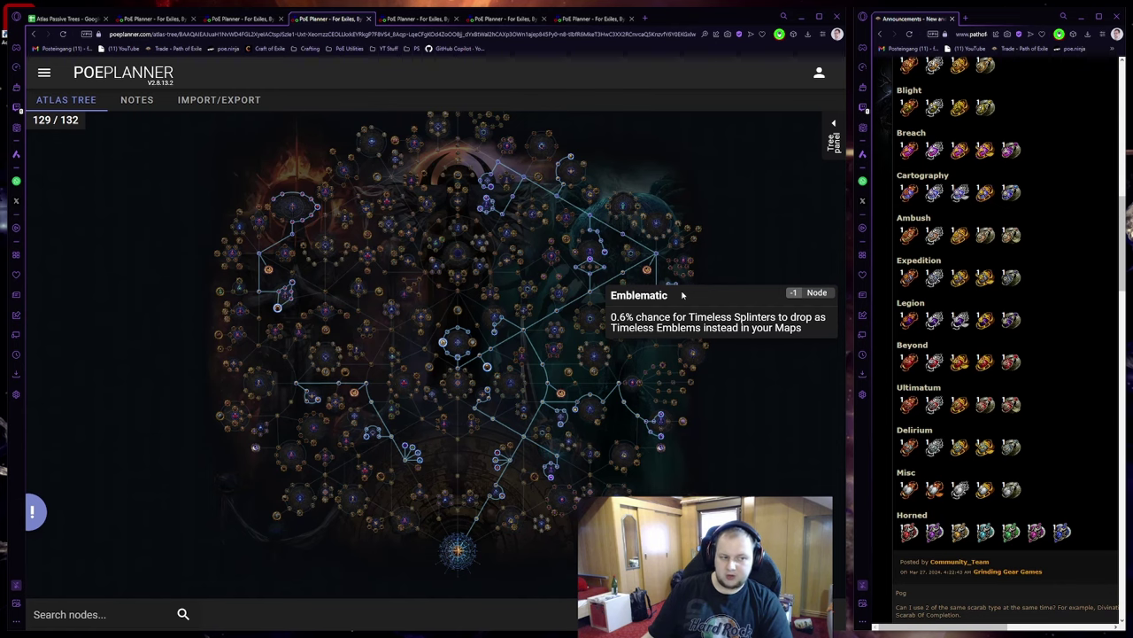
scroll(619, 283, "up", 5)
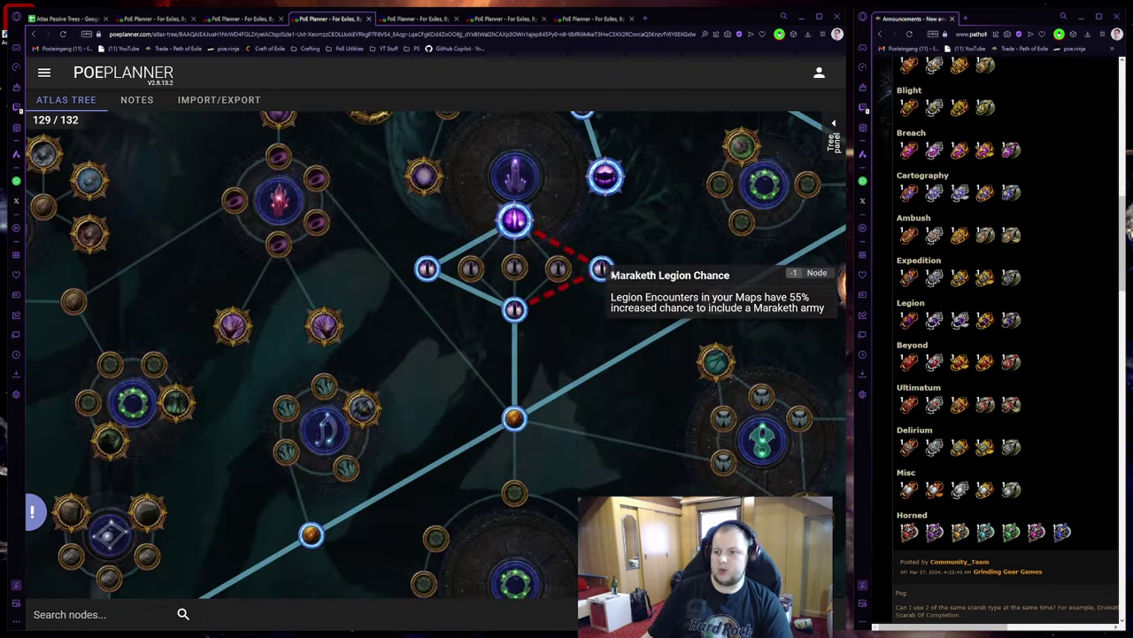
left_click(608, 272)
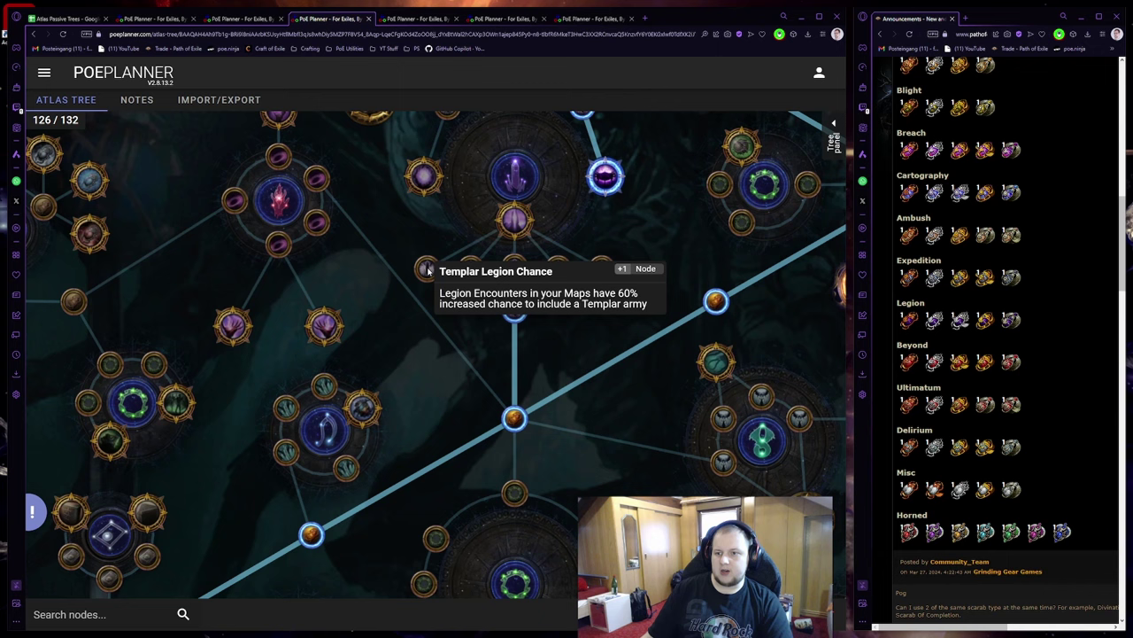
left_click(558, 268)
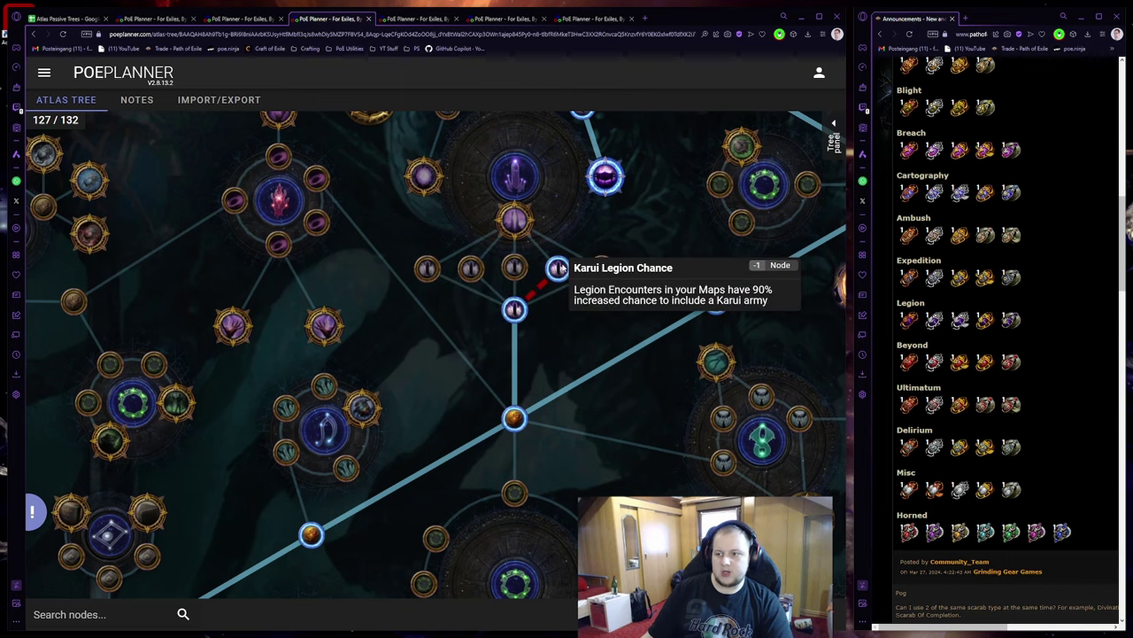
left_click(469, 268)
left_click(558, 268)
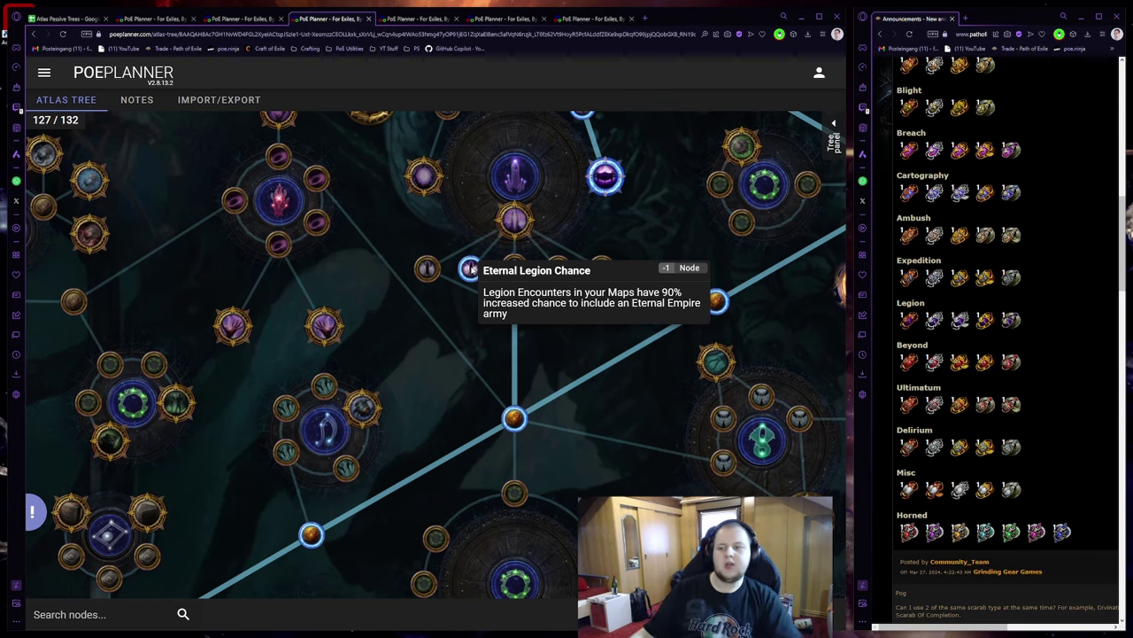
Reallocate the Legion cluster's notable with Maraketh and Templar Legion Chance, and remove Eternal Legion Chance
left_click(508, 217)
left_click(602, 268)
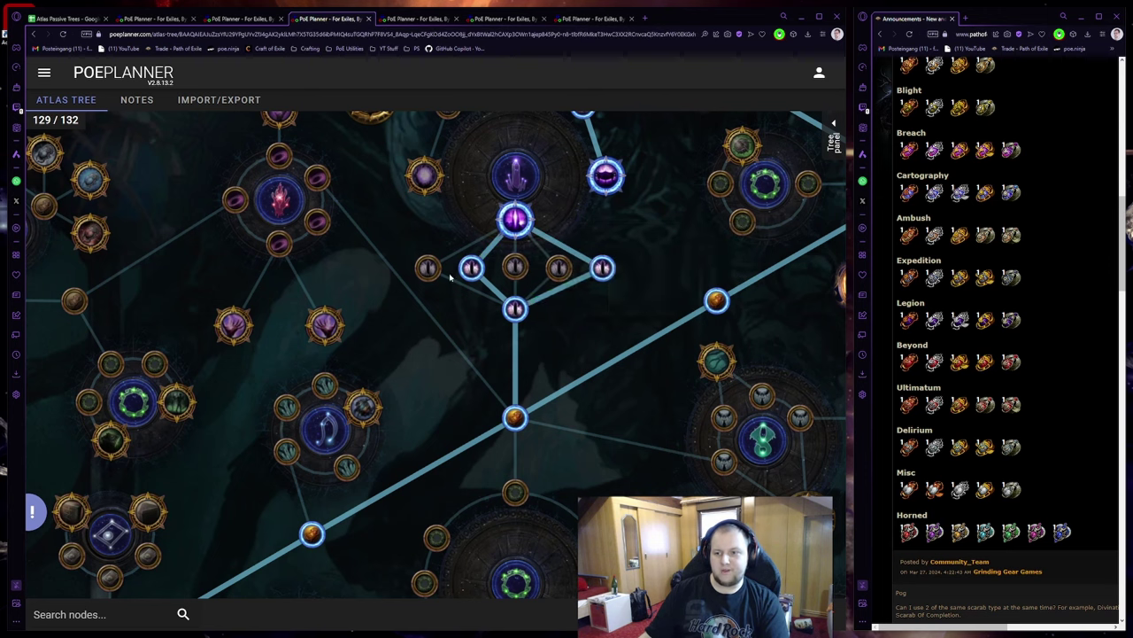
left_click(429, 268)
left_click(466, 269)
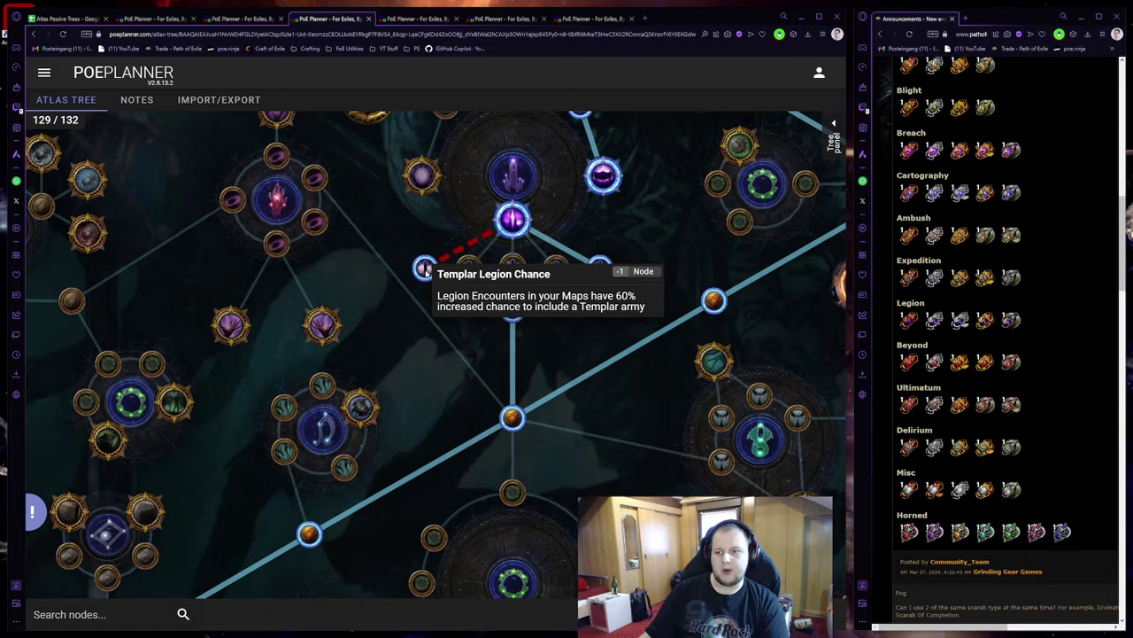
Look over the wider area around the Legion cluster and read the last Legion scarab's description
scroll(492, 275, "down", 5)
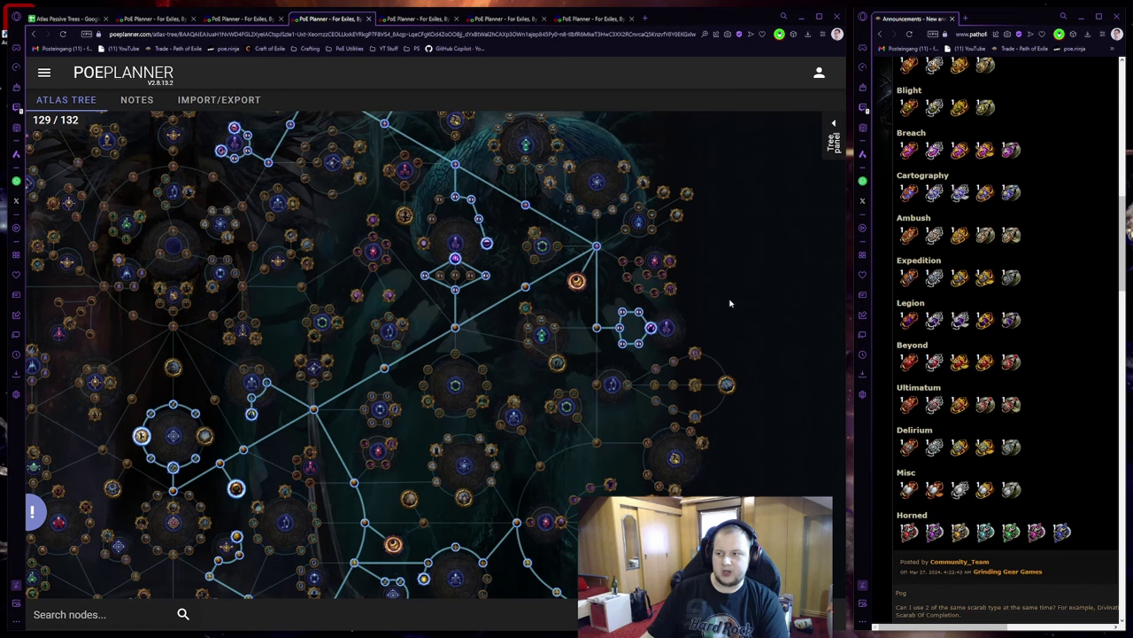
mouse_move(1015, 286)
mouse_move(1015, 317)
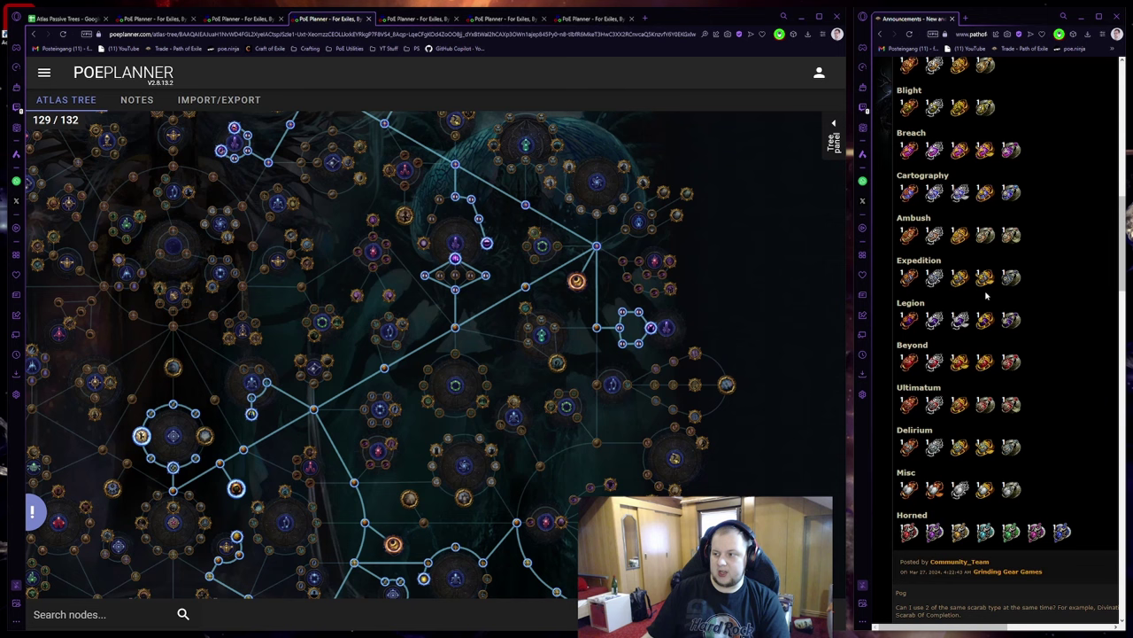
Return to the Atlas Passive Trees sheet and highlight the mid-investment Legion strategy's map device option and four scarabs
left_click(93, 19)
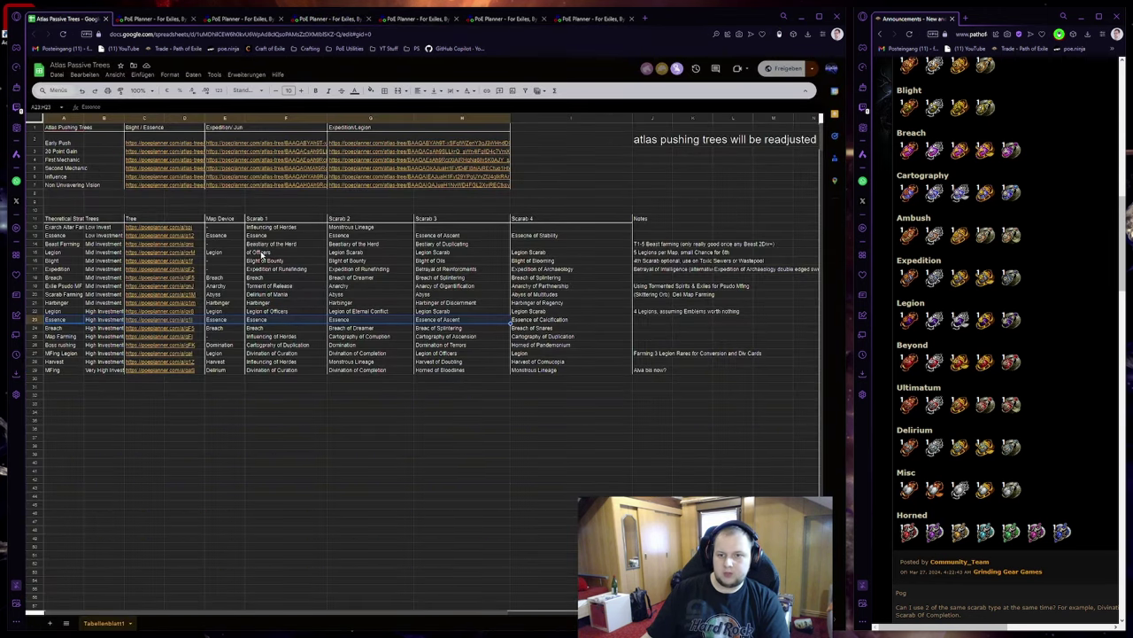
left_click(243, 254)
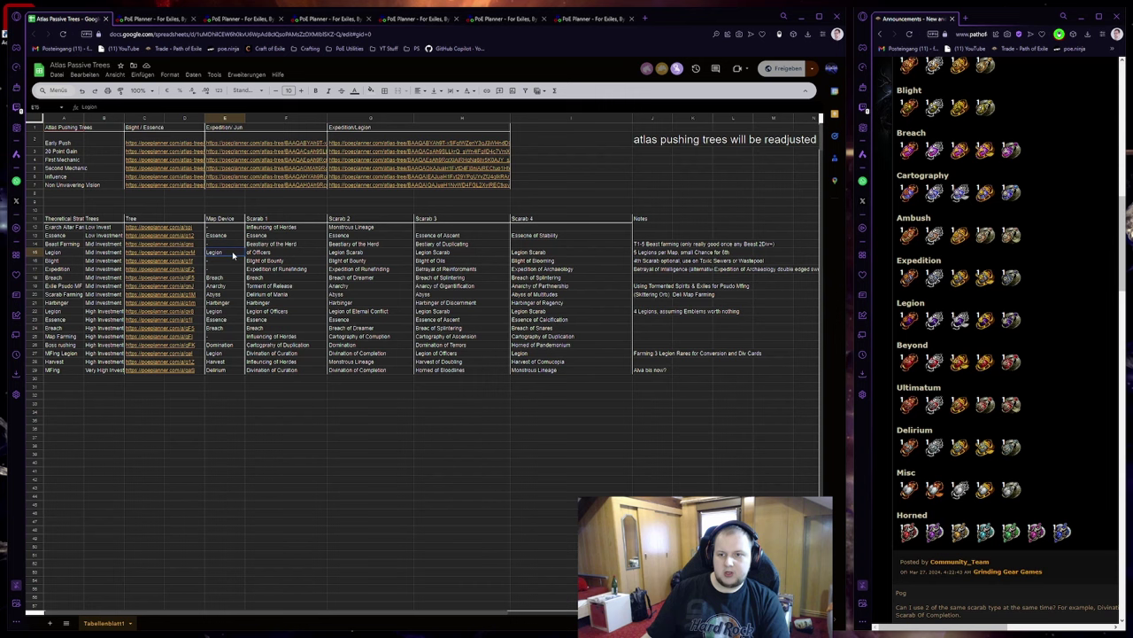
left_click(370, 255)
left_click(435, 255)
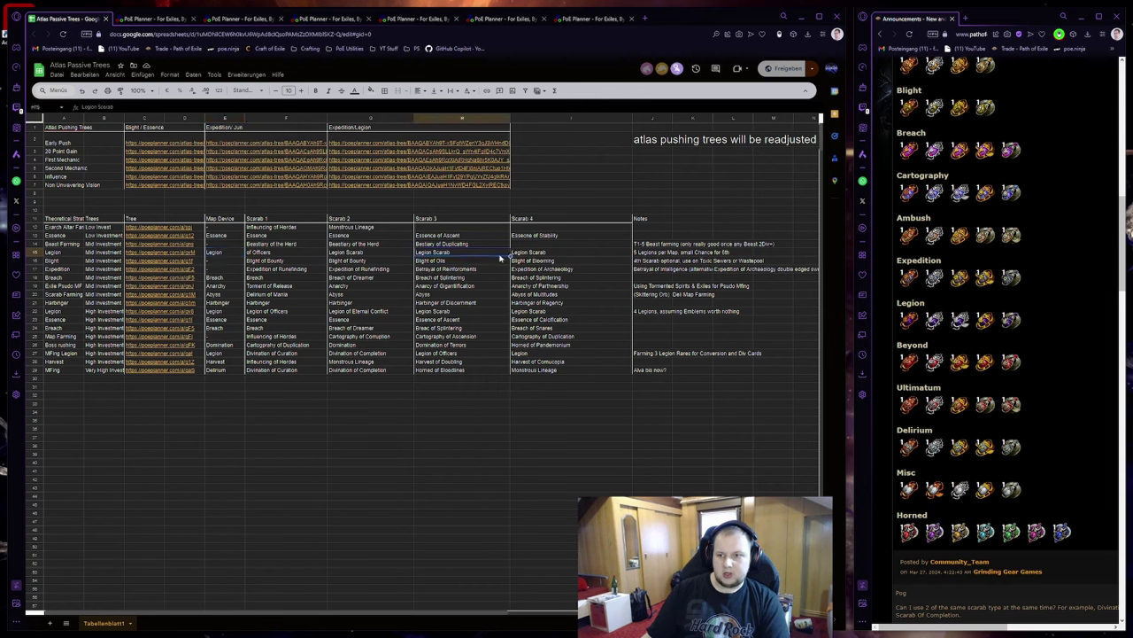
left_click_drag(514, 255, 214, 256)
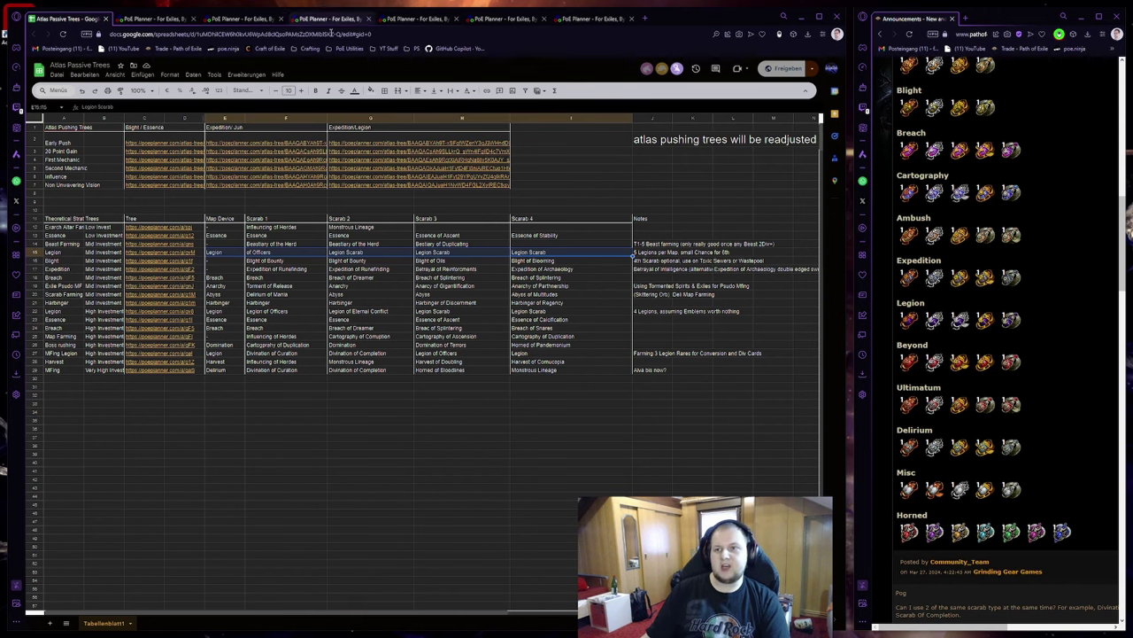
Go back to the third atlas tree, inspect the Sealed Domain node near its base, and reread Legion Scarab of Officers
left_click(306, 19)
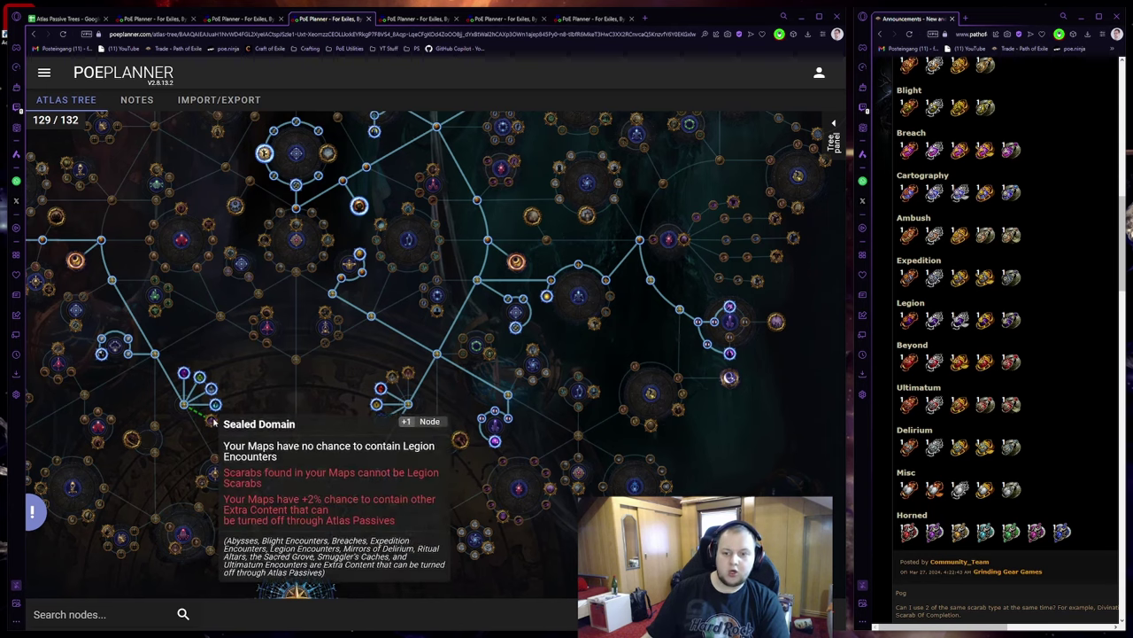
left_click_drag(244, 392, 287, 401)
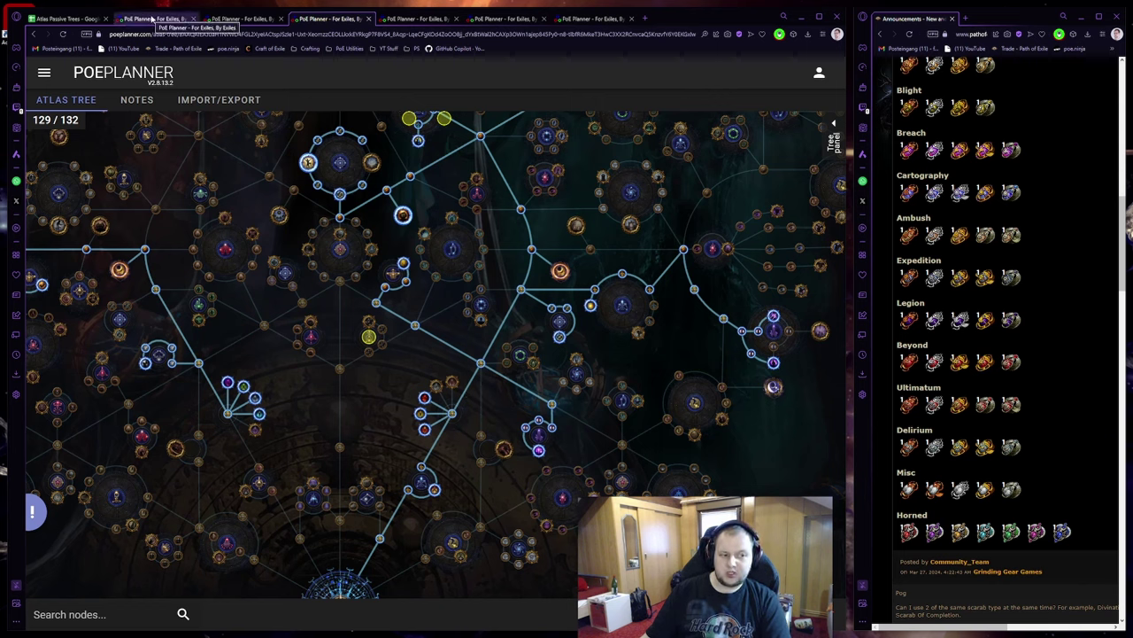
mouse_move(936, 324)
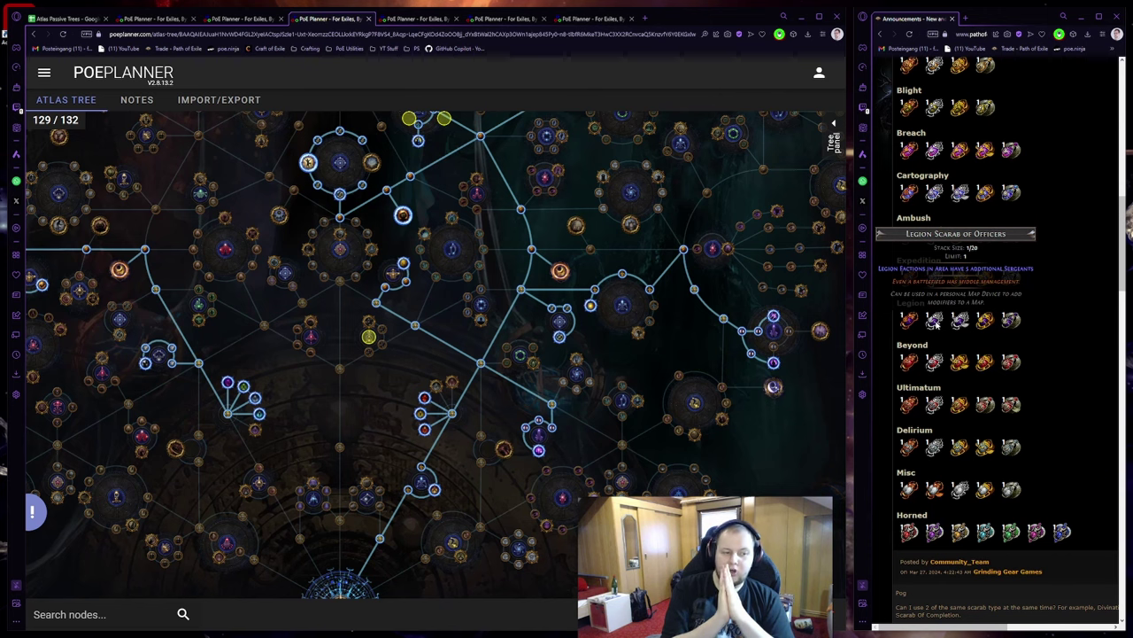
Inspect the allocated clusters in the upper part of the Legion tree, then check the third Misc scarab and Legion Scarab of Officers
left_click_drag(416, 177, 434, 425)
left_click_drag(442, 266, 451, 416)
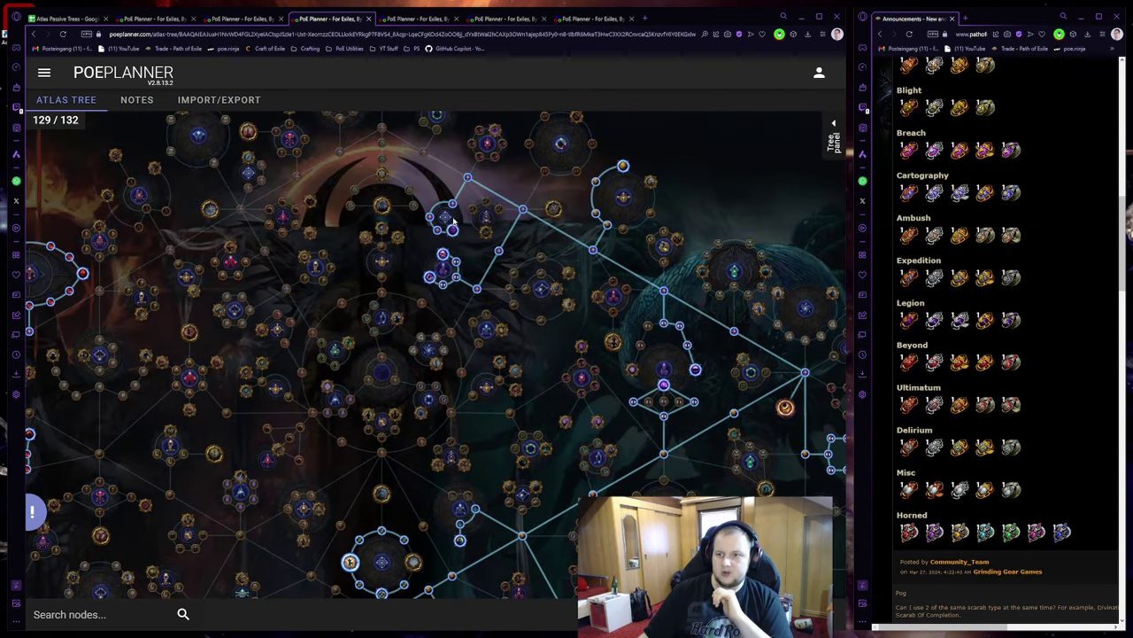
mouse_move(442, 257)
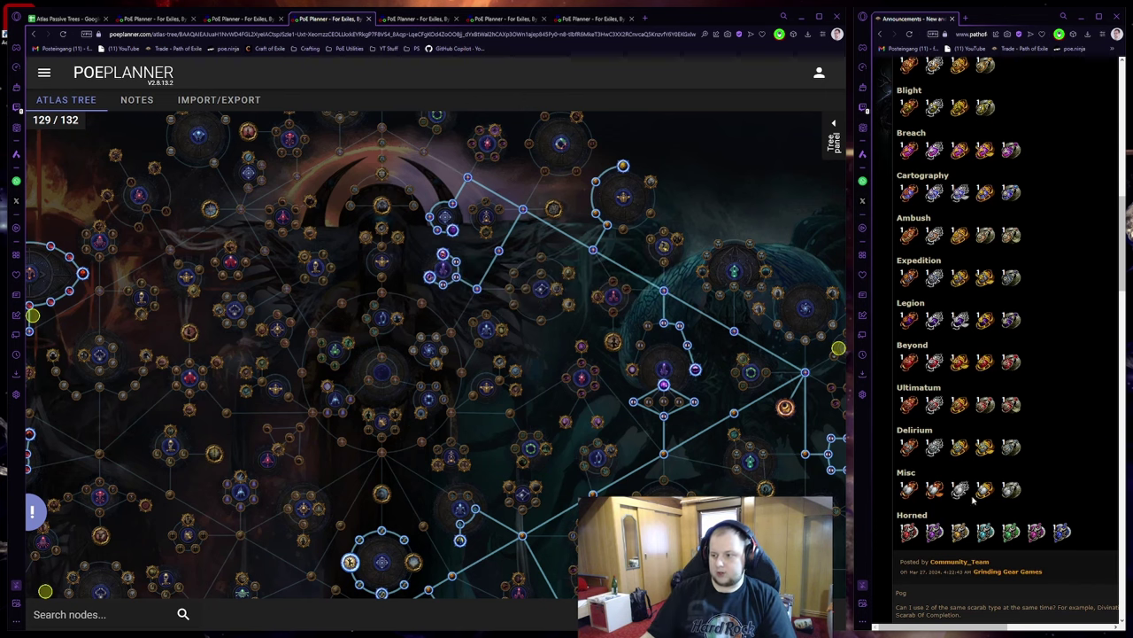
mouse_move(960, 489)
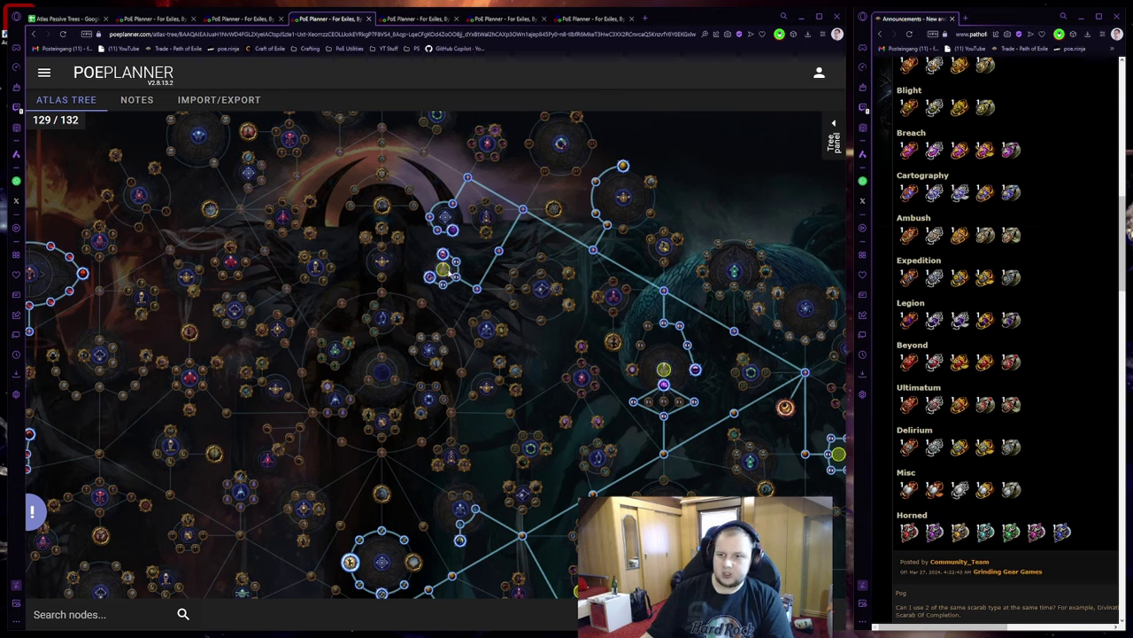
mouse_move(429, 278)
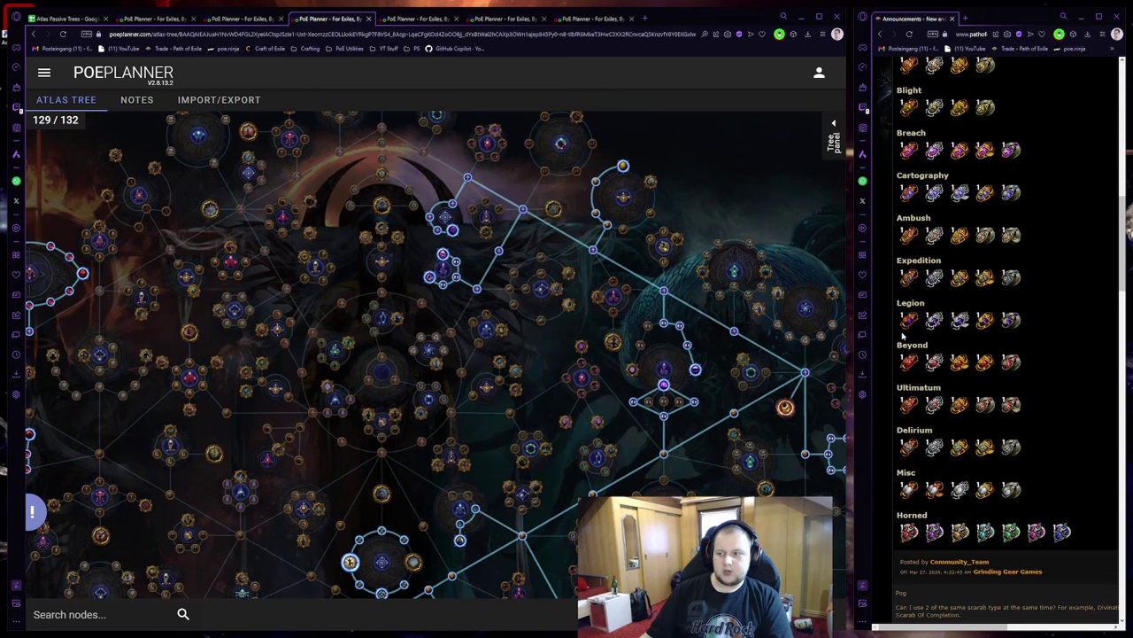
mouse_move(934, 322)
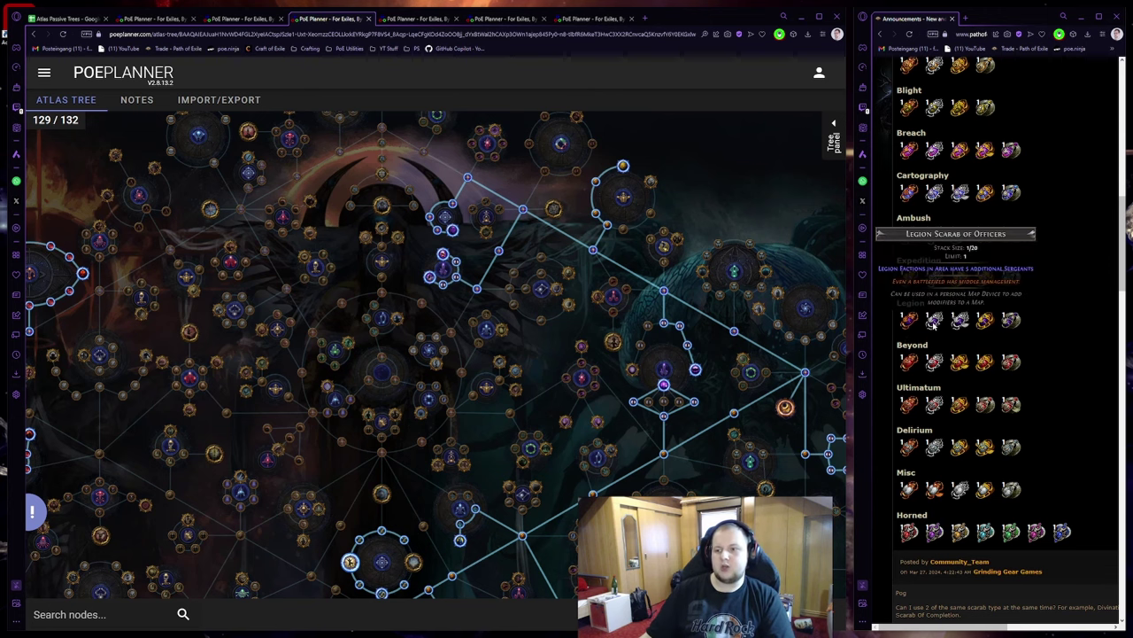
Inspect the Chain of Command node in the Legion tree, check Legion Scarab of Officers again, and survey the whole allocated tree
left_click_drag(824, 381, 390, 375)
mouse_move(625, 400)
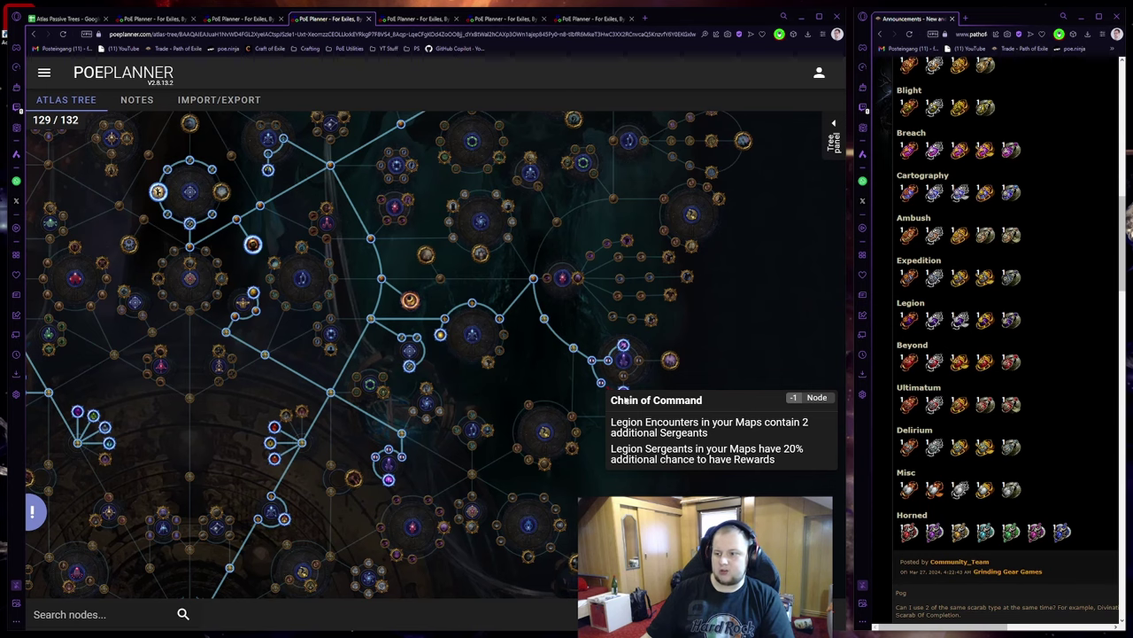
left_click_drag(257, 124, 429, 407)
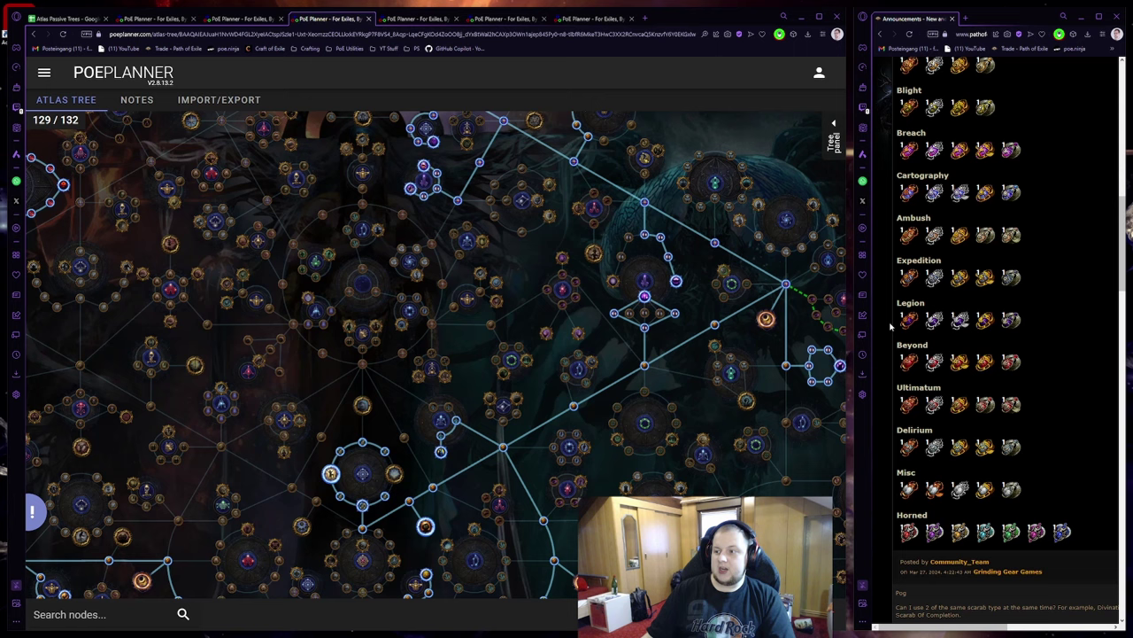
mouse_move(936, 321)
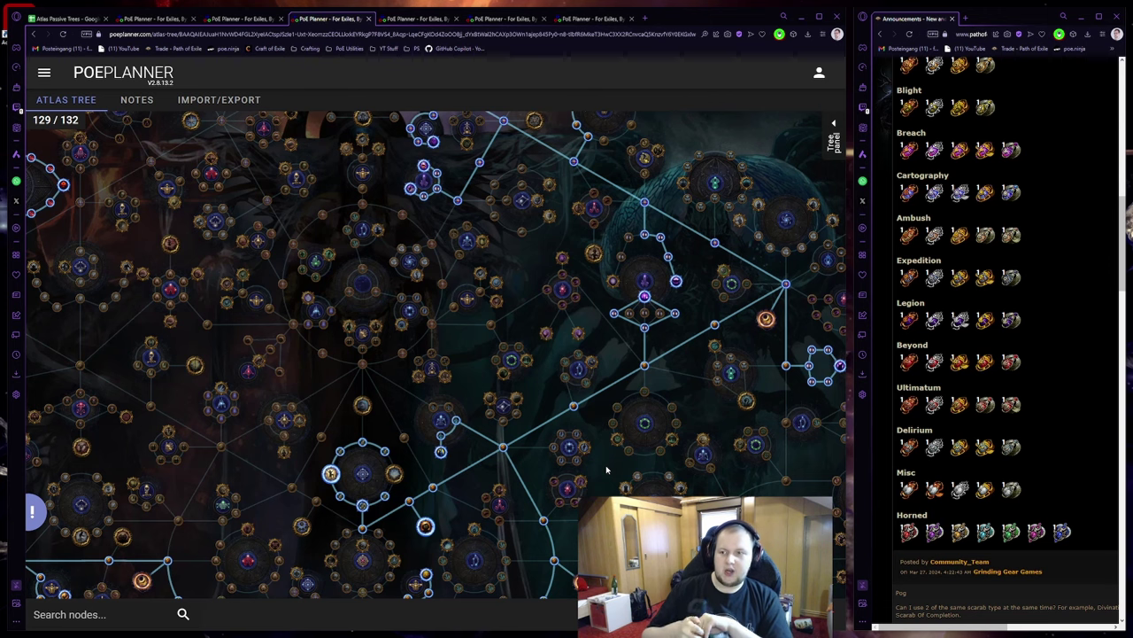
scroll(496, 425, "down", 3)
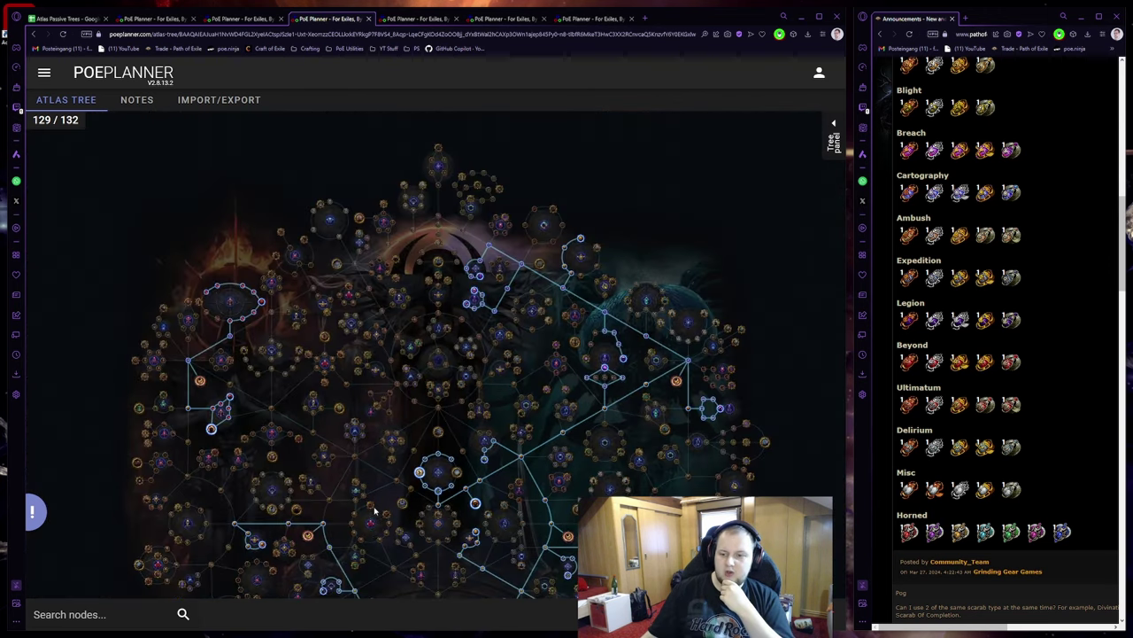
left_click_drag(374, 510, 361, 399)
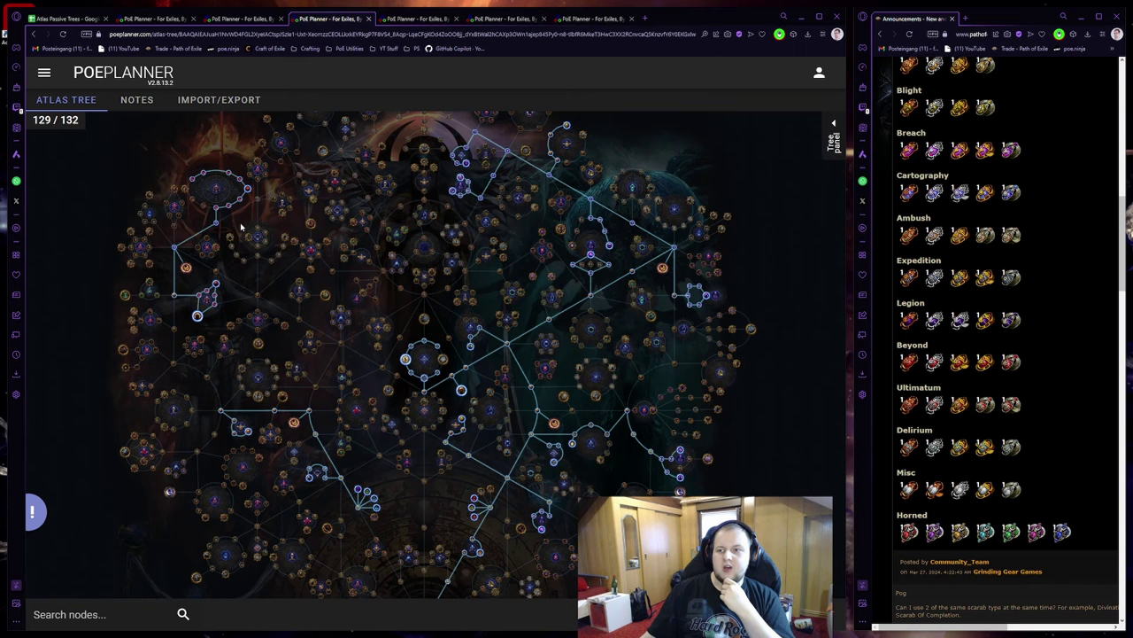
mouse_move(467, 165)
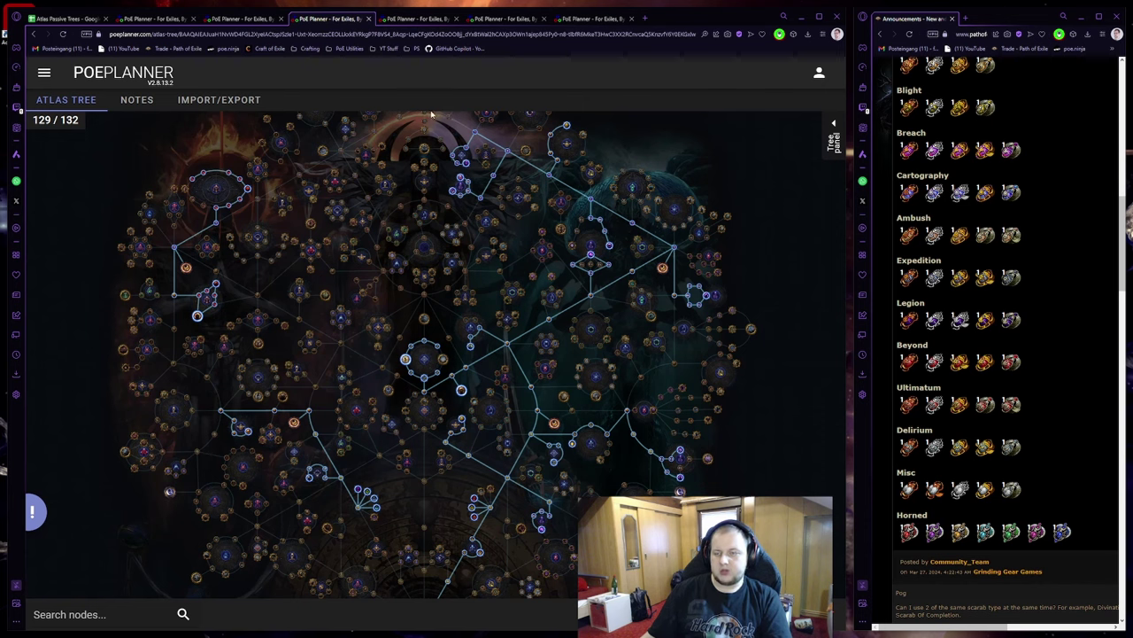
Open the fourth atlas tree, for the Blight strategy, and read its Epidemiology node
left_click(429, 20)
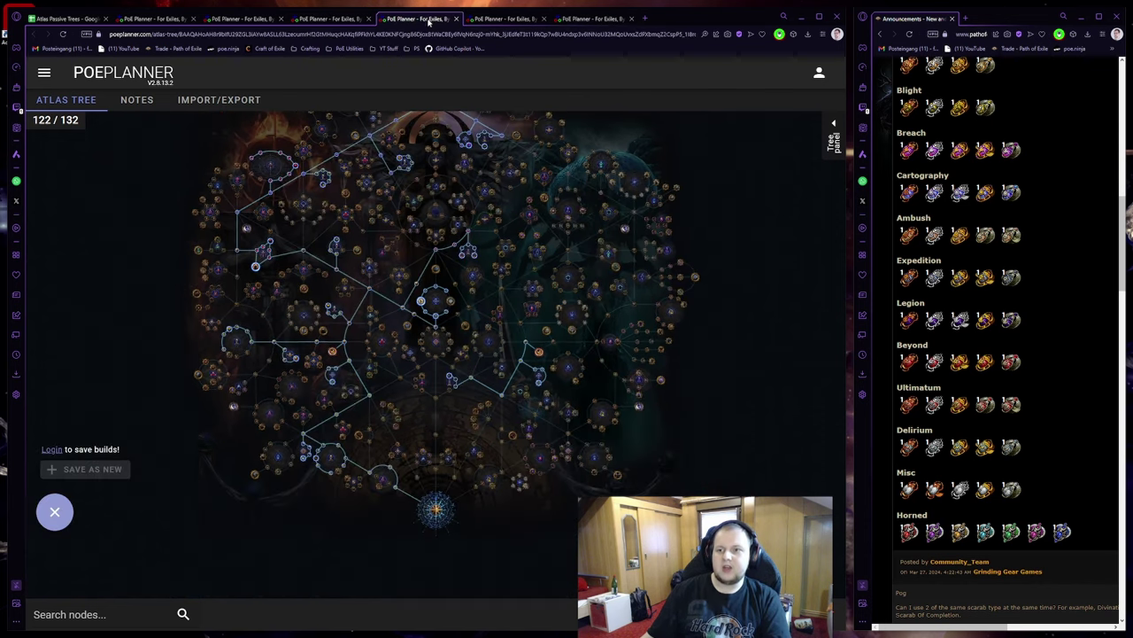
scroll(407, 376, "up", 3)
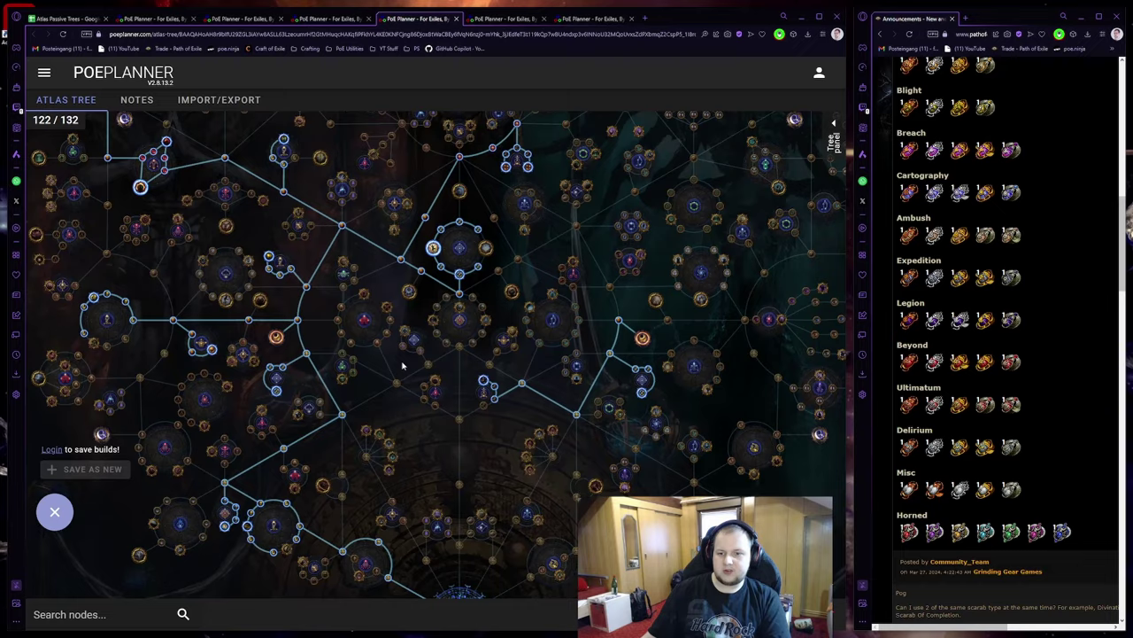
left_click_drag(402, 366, 463, 413)
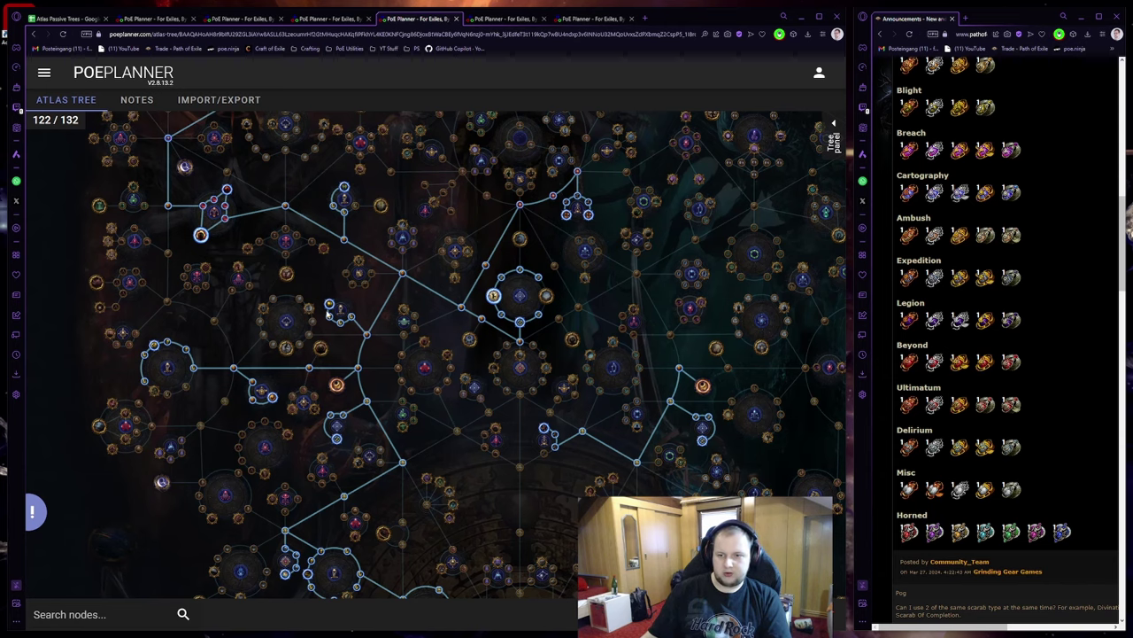
mouse_move(329, 304)
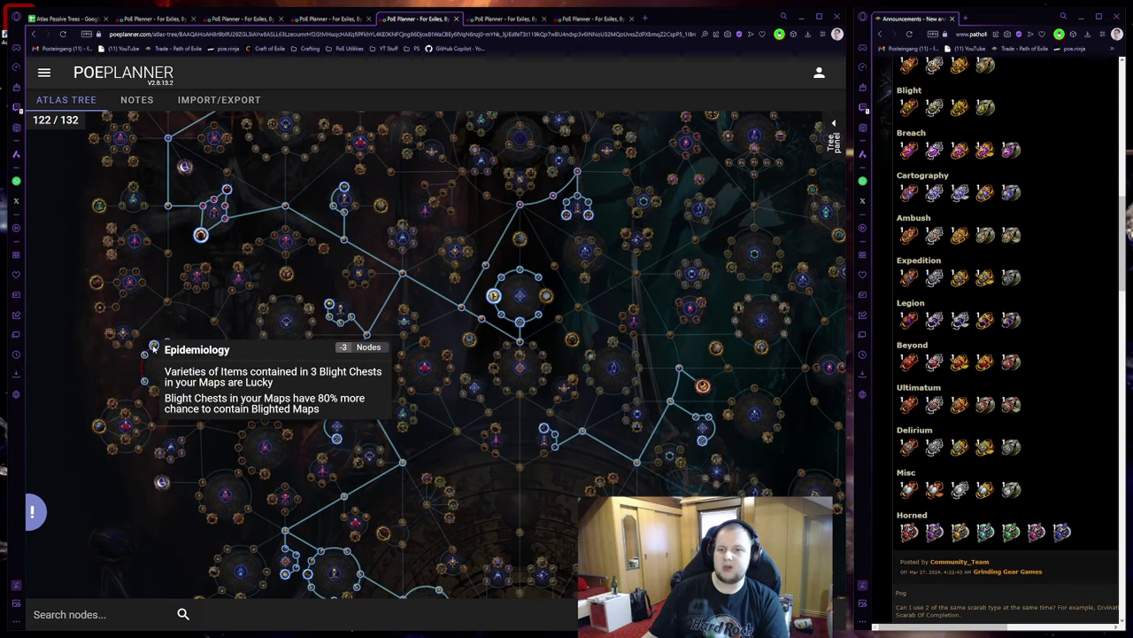
Read the Distilled Fungus node in the upper part of the Blight tree, then look over the other allocated clusters and the overall layout
left_click_drag(400, 324, 422, 425)
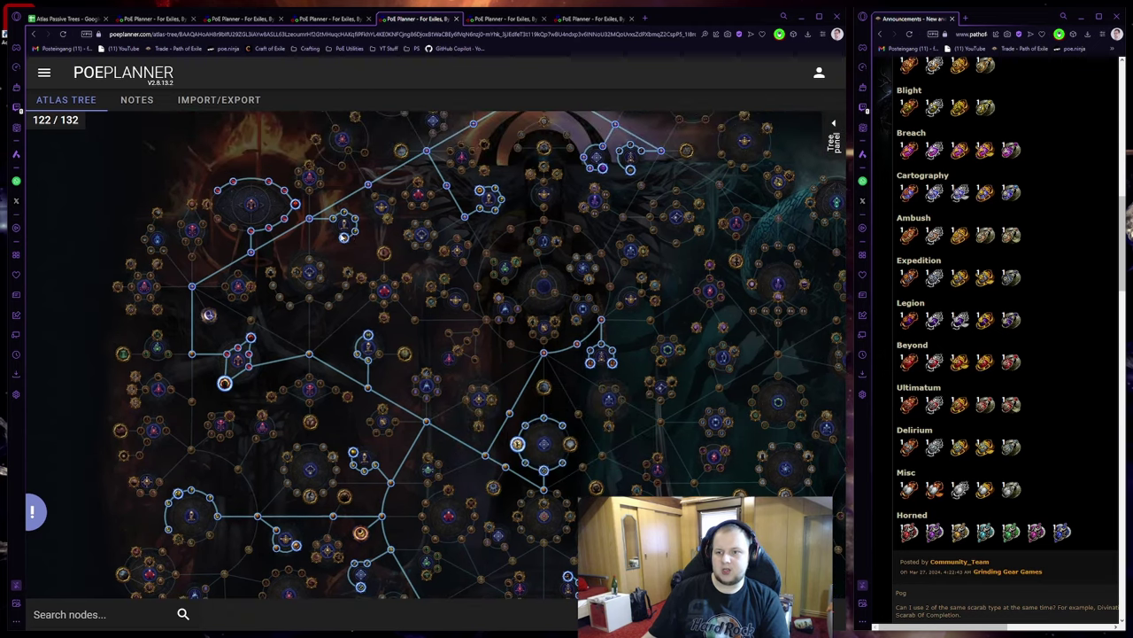
mouse_move(344, 239)
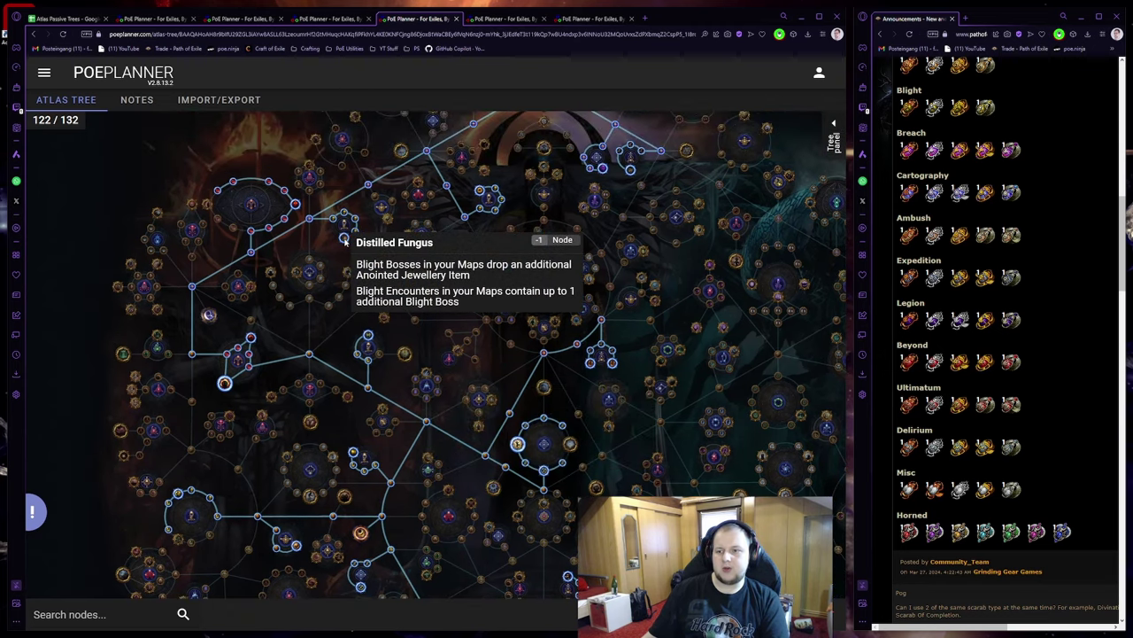
mouse_move(479, 192)
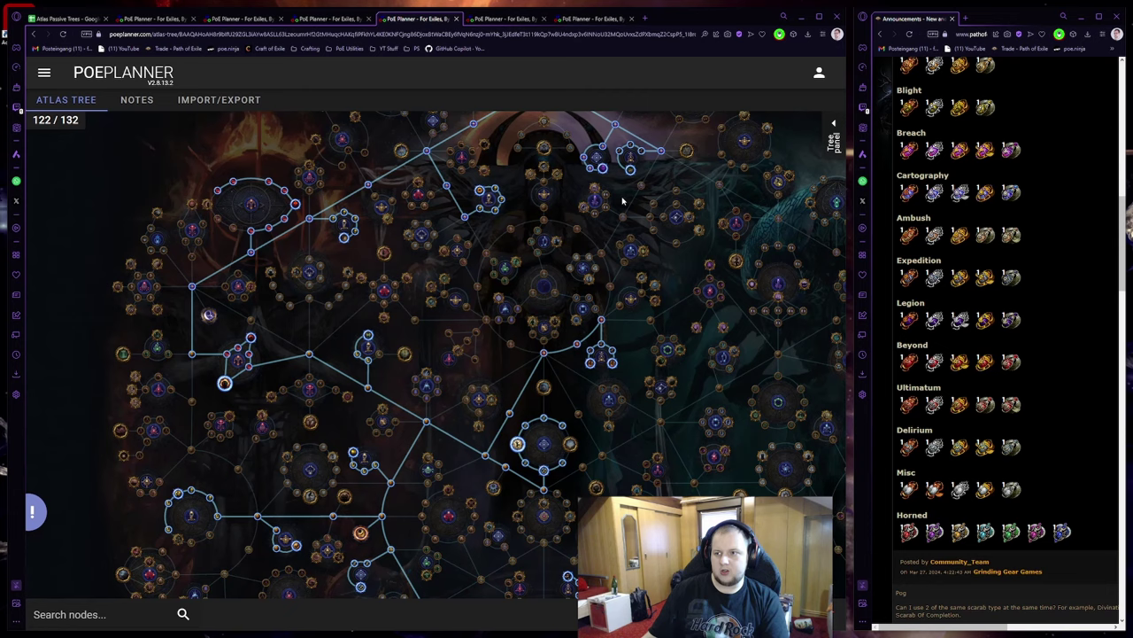
scroll(597, 400, "down", 3)
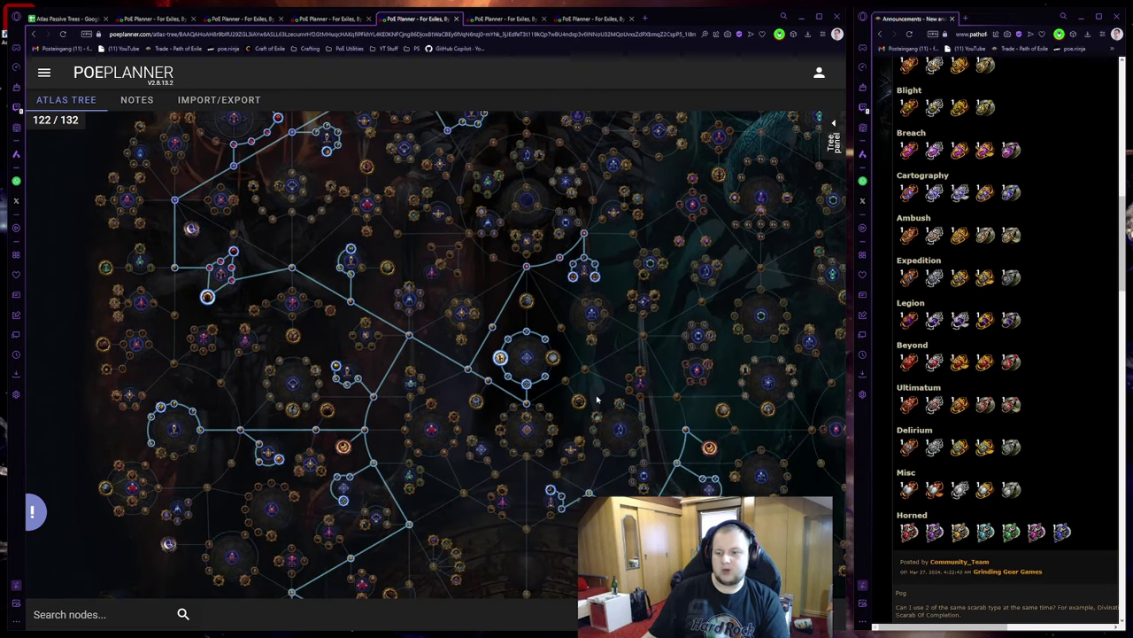
mouse_move(550, 491)
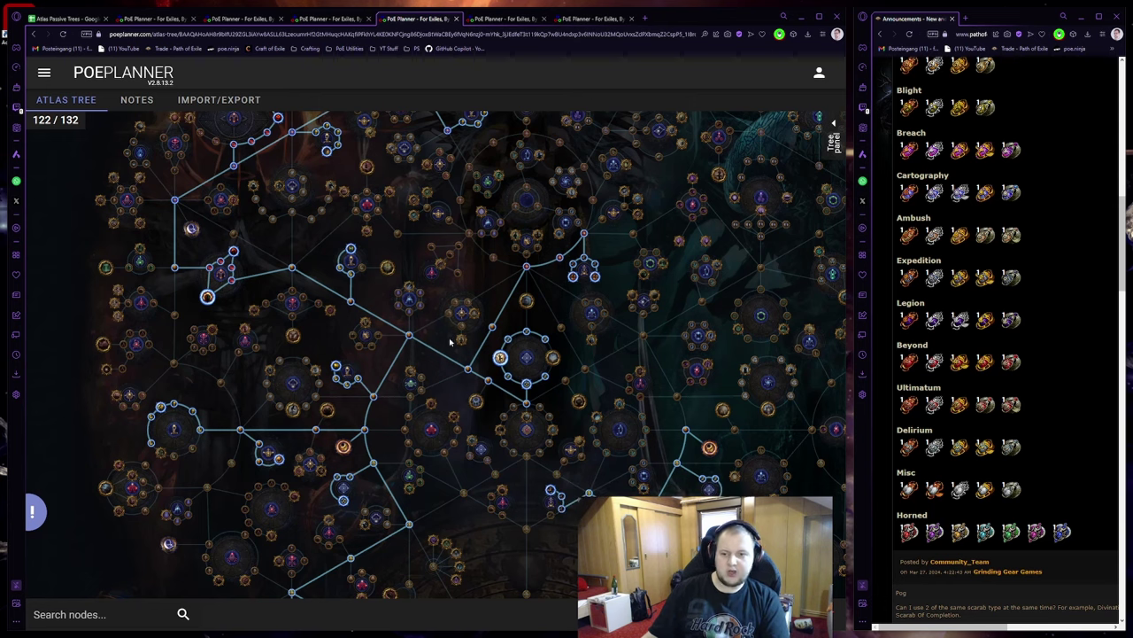
scroll(450, 341, "down", 3)
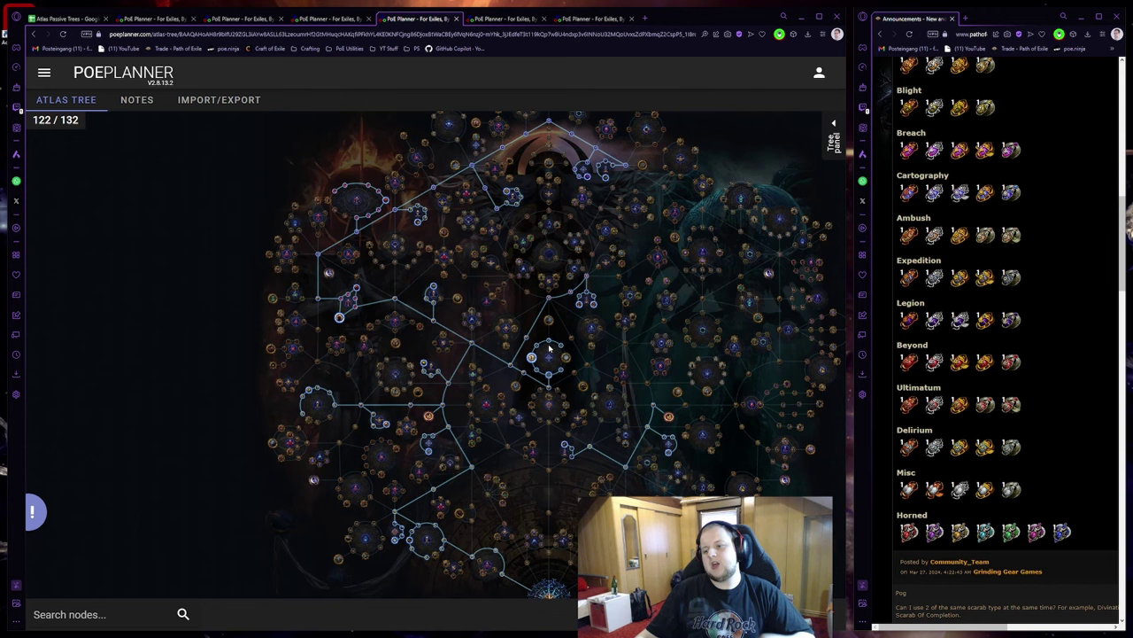
Return to the Atlas Passive Trees sheet, select the Blight strategy's first scarab, and read Blight Scarab of Bounty and the third Blight scarab
left_click(63, 19)
left_click(251, 264)
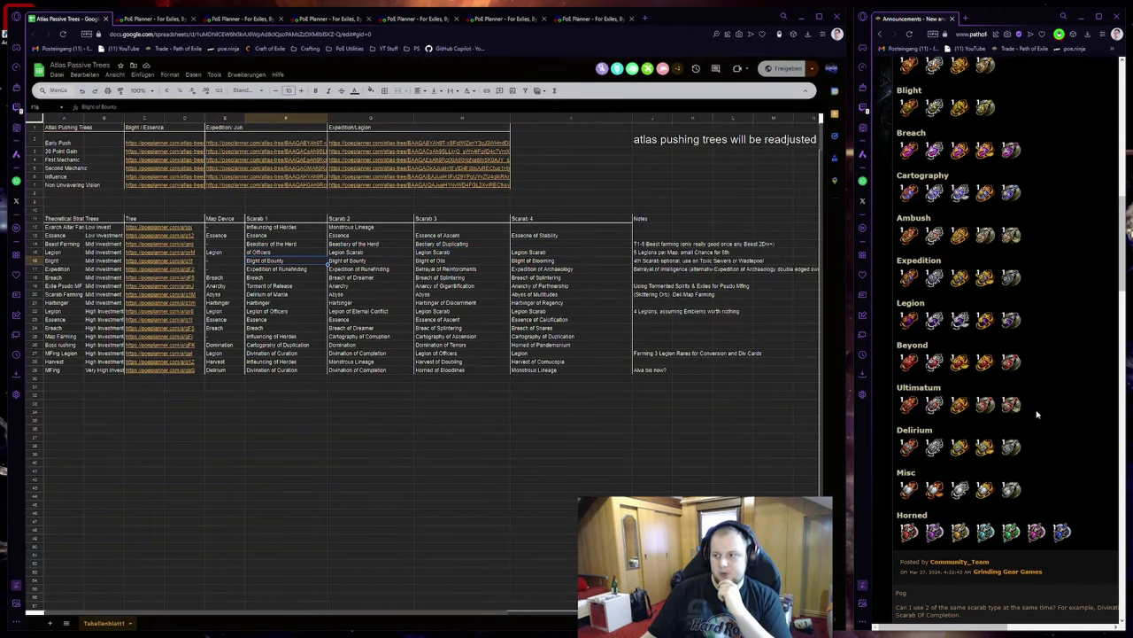
scroll(1037, 413, "up", 5)
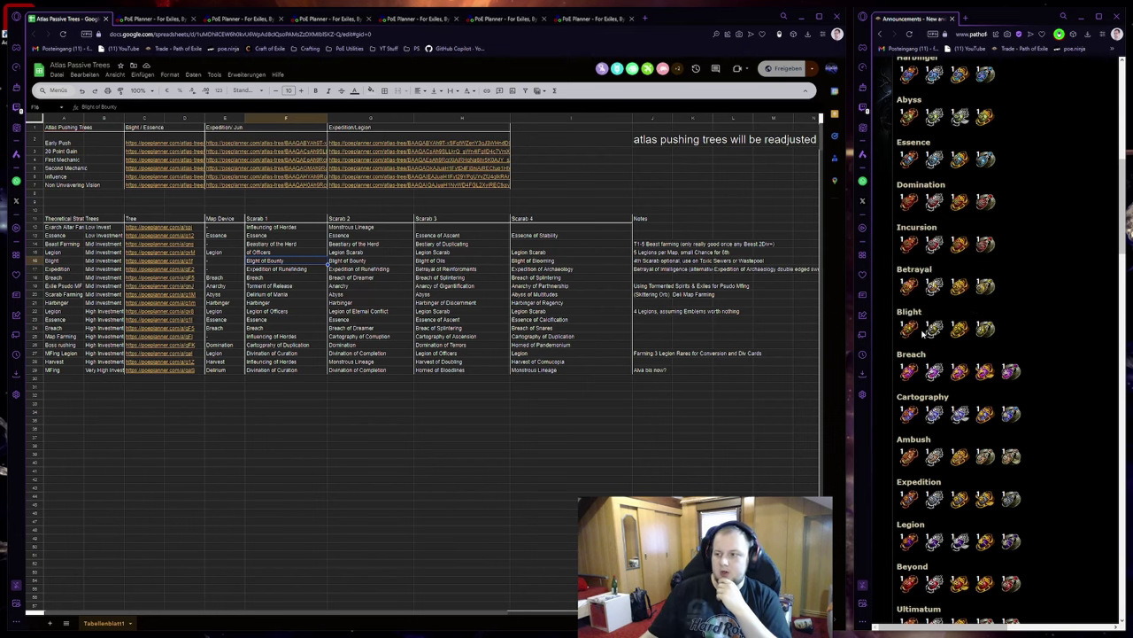
mouse_move(934, 328)
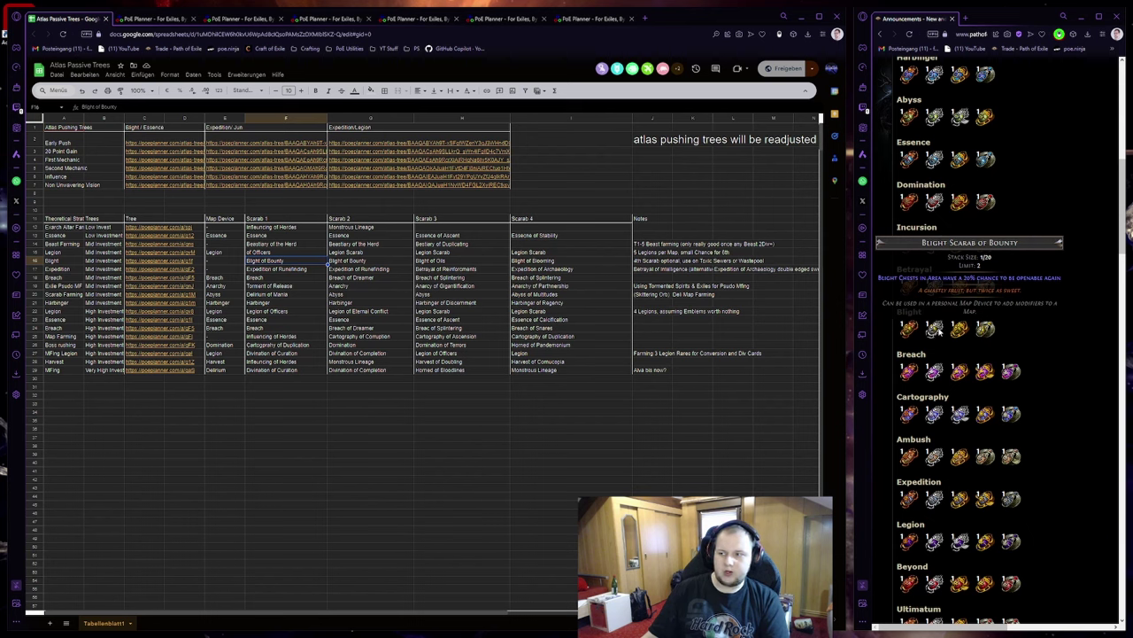
mouse_move(961, 329)
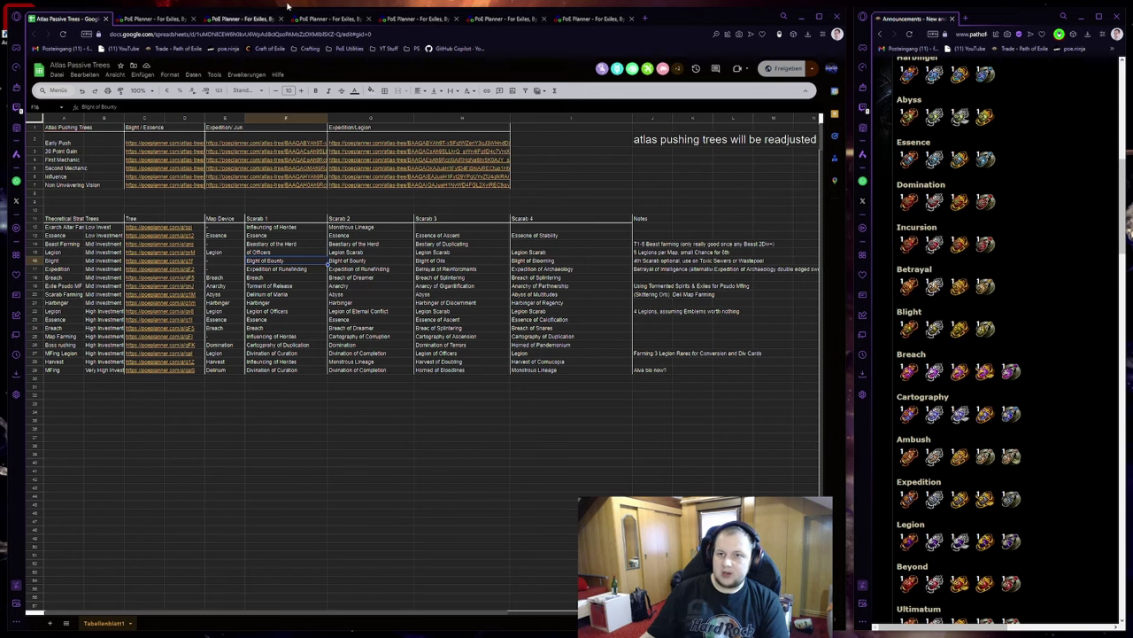
Review the allocated clusters of the Blight tree once more, then return to the strategy sheet
left_click(330, 18)
left_click(416, 18)
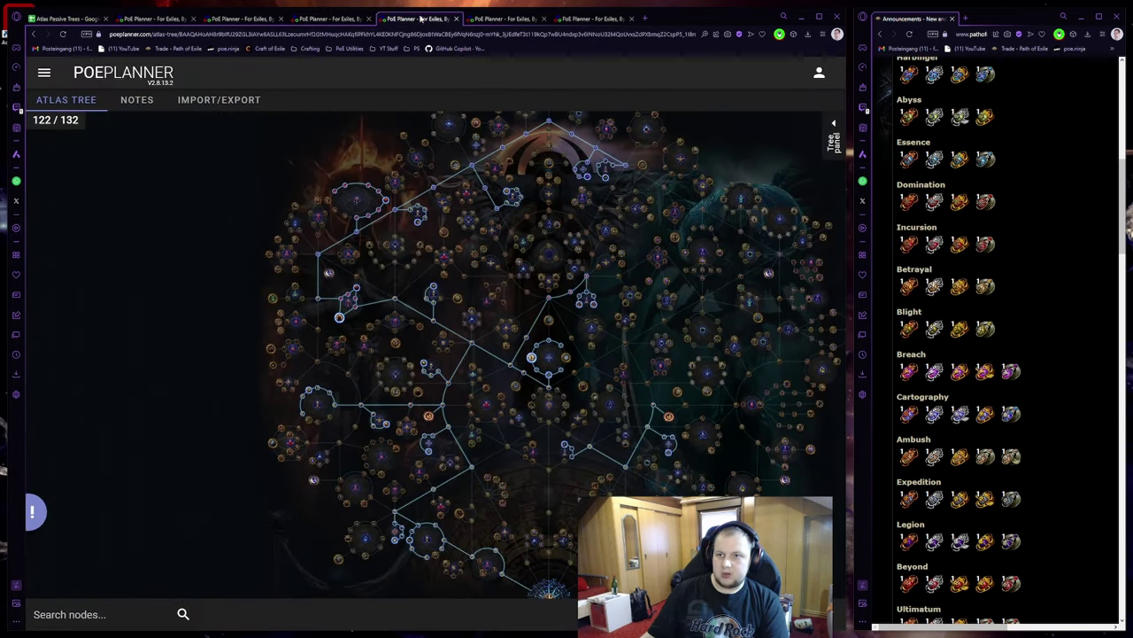
scroll(417, 216, "up", 3)
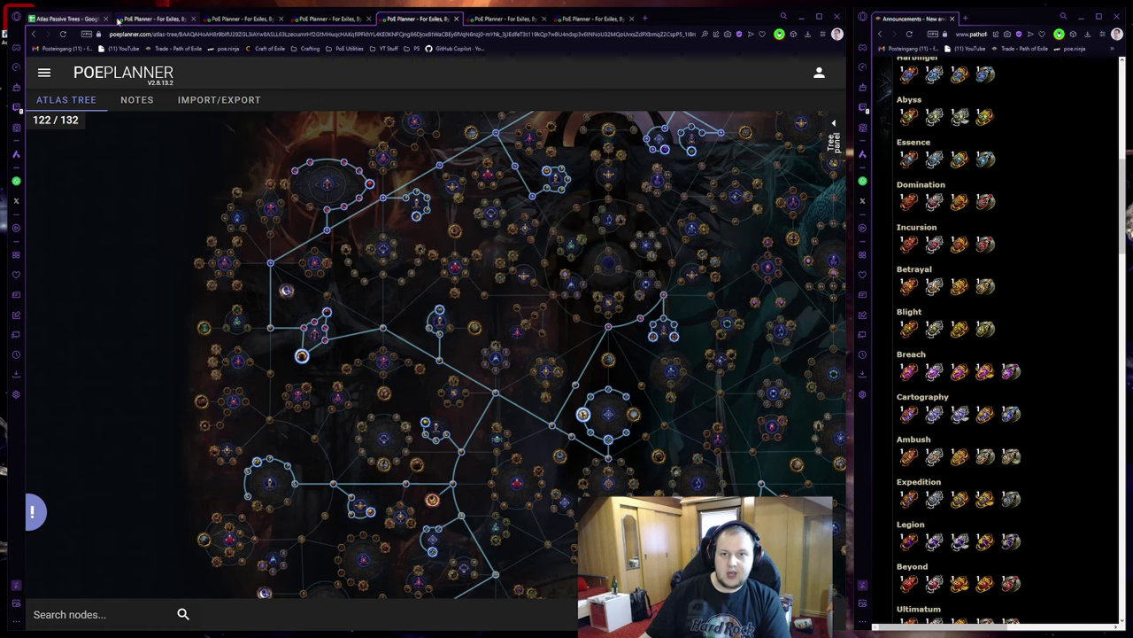
left_click(66, 18)
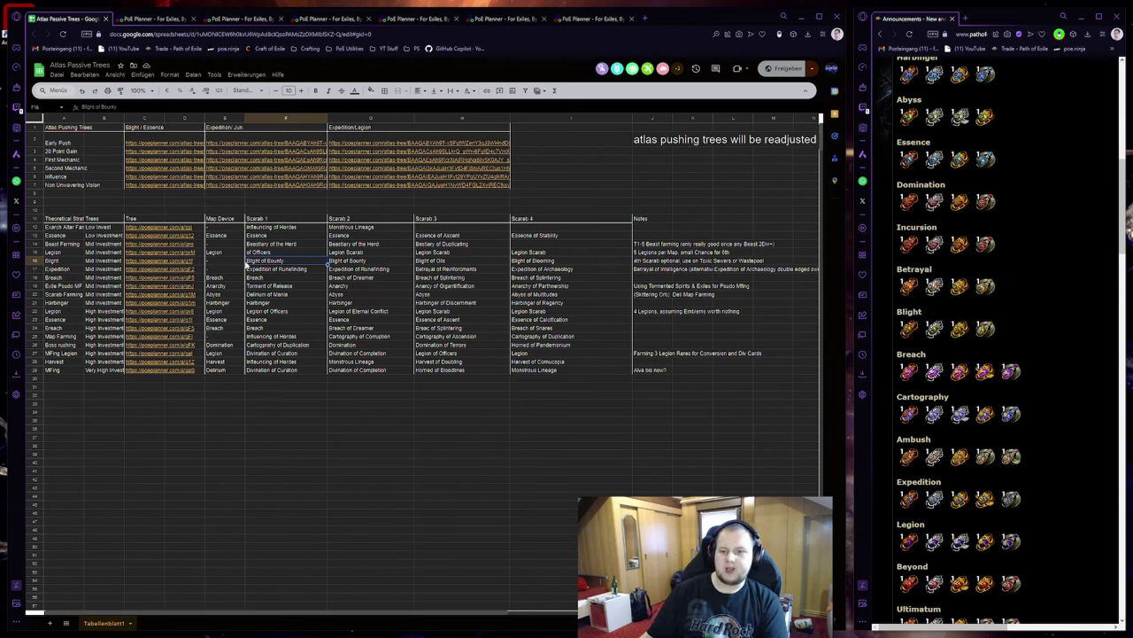
Open the fifth atlas tree and find the third Anarchy scarab in the scarab list to read its description
left_click(504, 19)
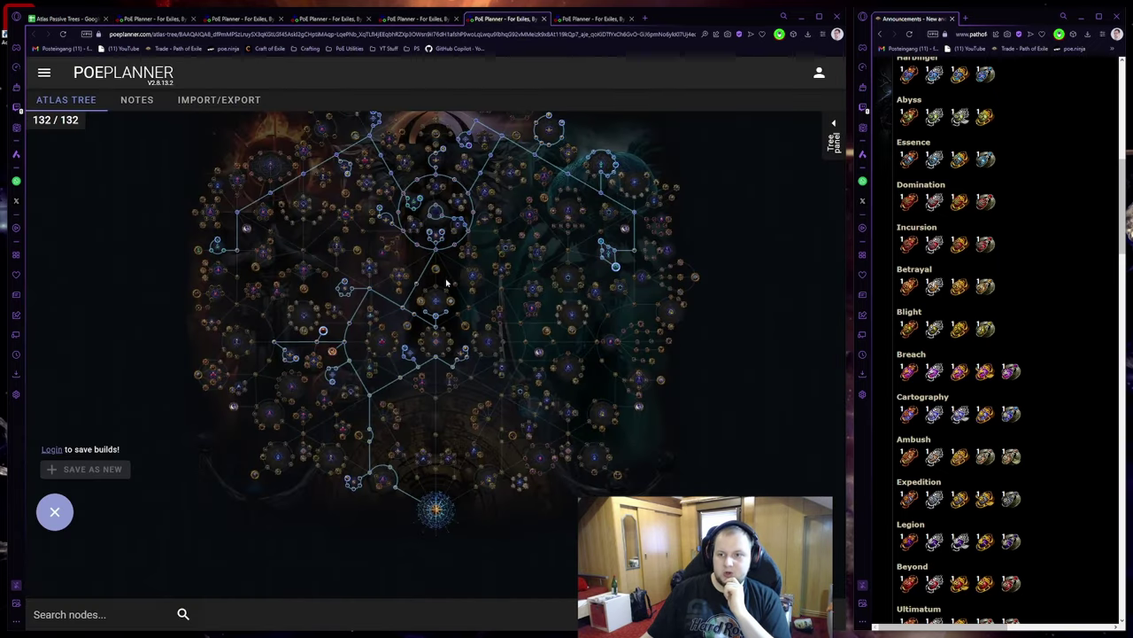
scroll(449, 285, "up", 5)
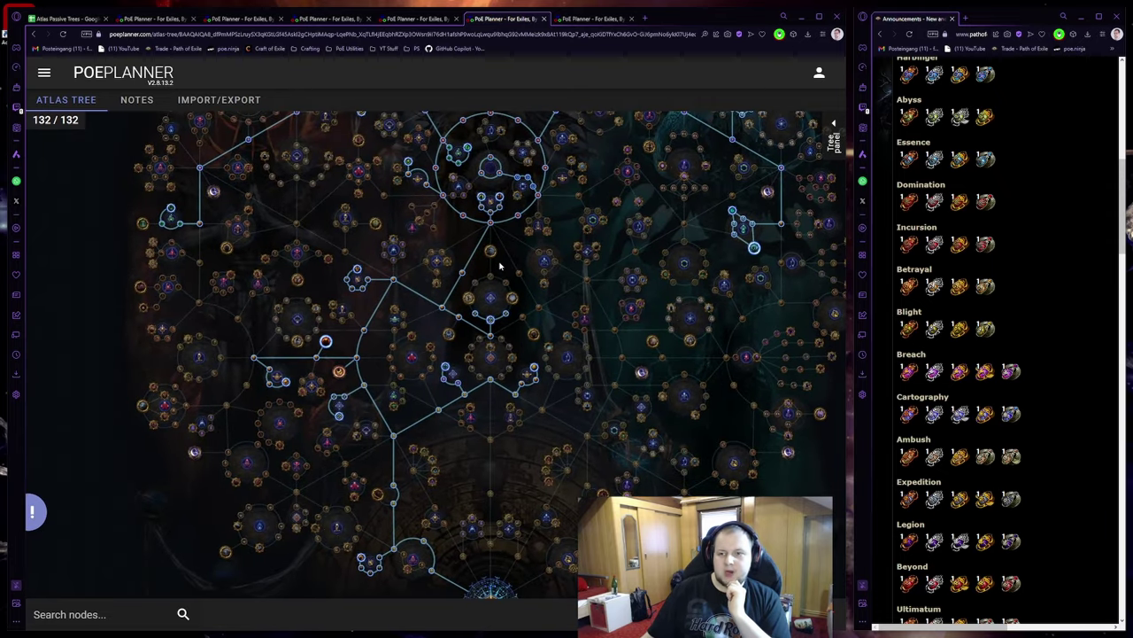
scroll(1022, 286, "up", 3)
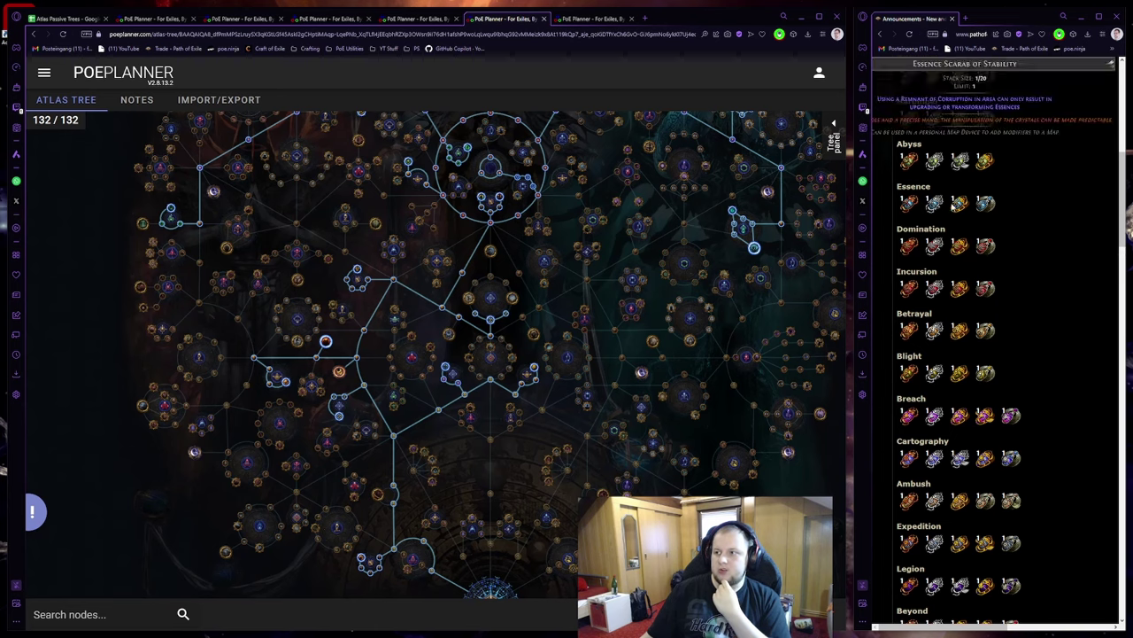
scroll(1022, 286, "up", 6)
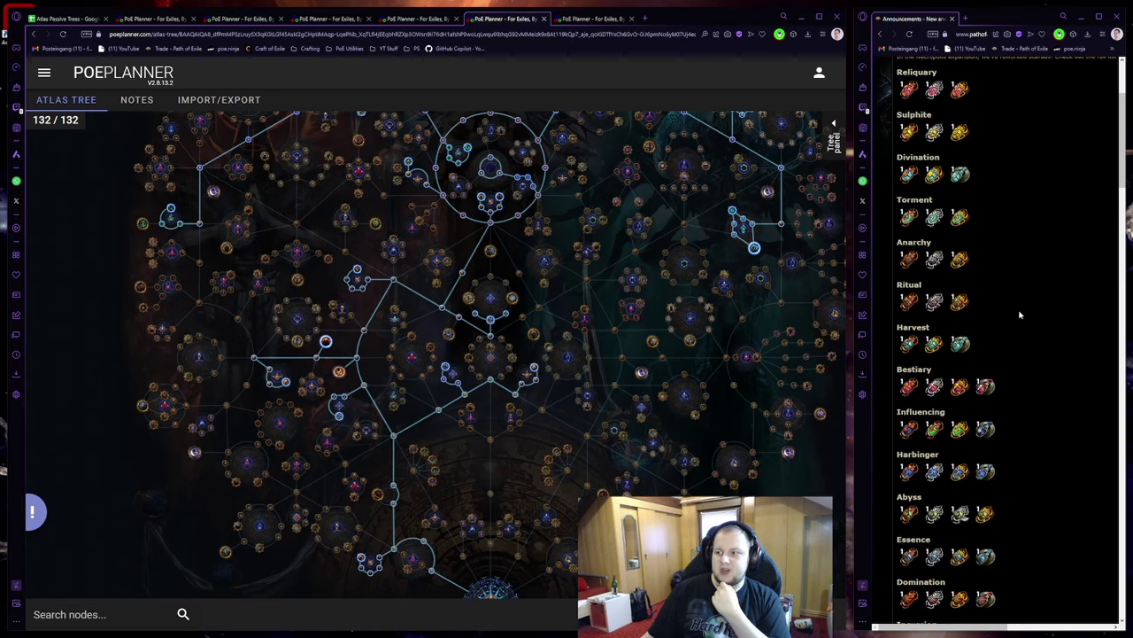
scroll(1020, 315, "up", 2)
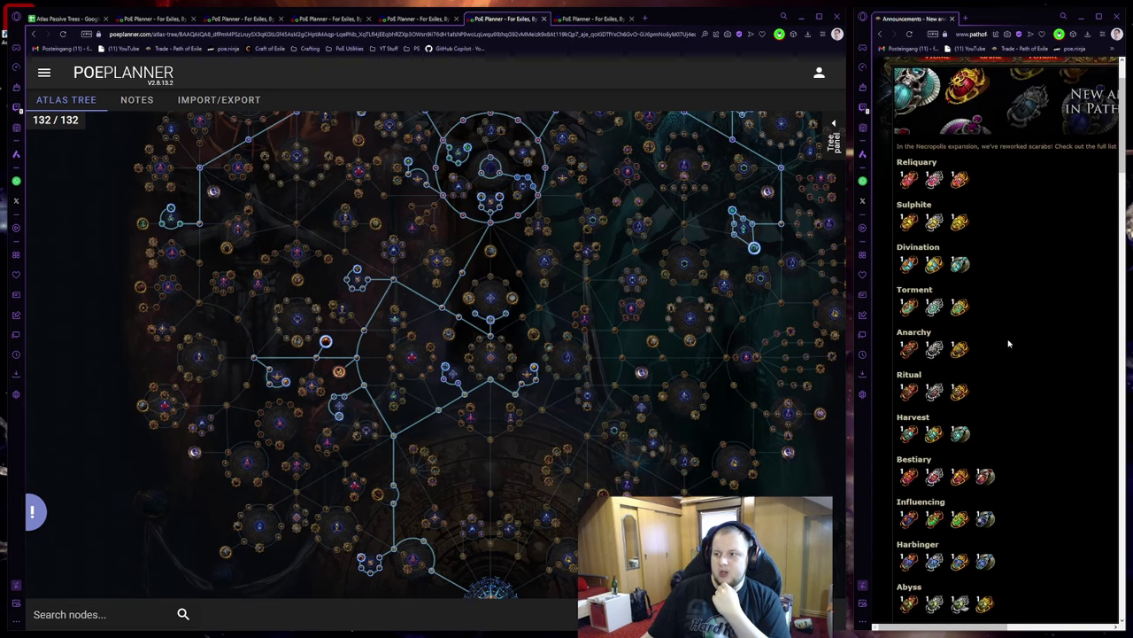
mouse_move(963, 351)
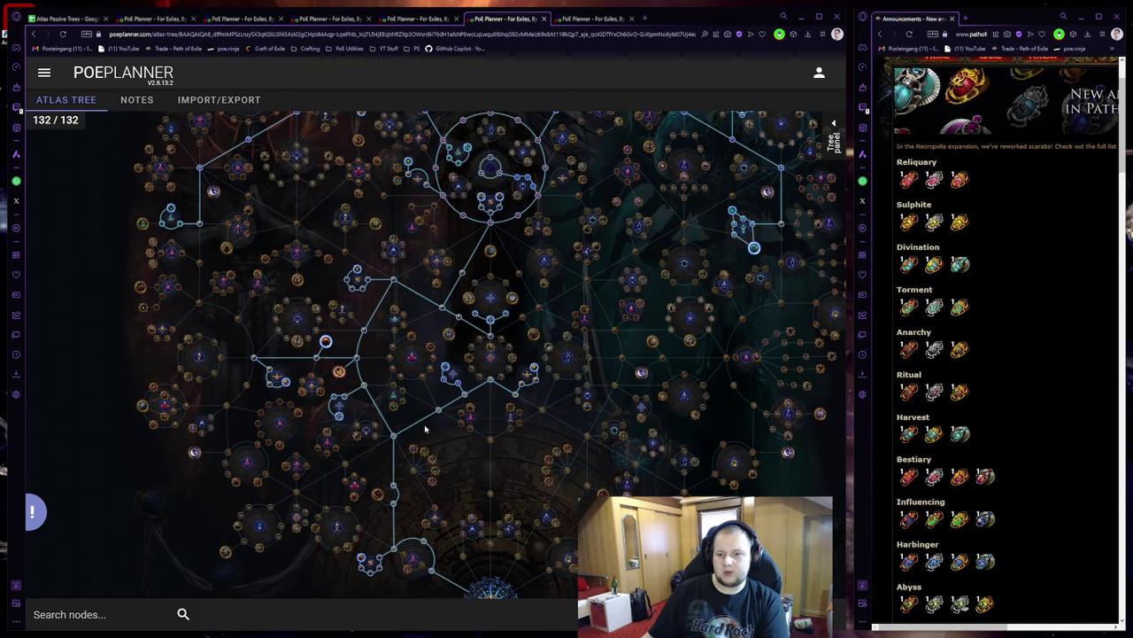
Inspect the Tormented Monster Item Quantity node and nearby clusters in the fifth tree, then read Torment Scarab of Release
mouse_move(324, 342)
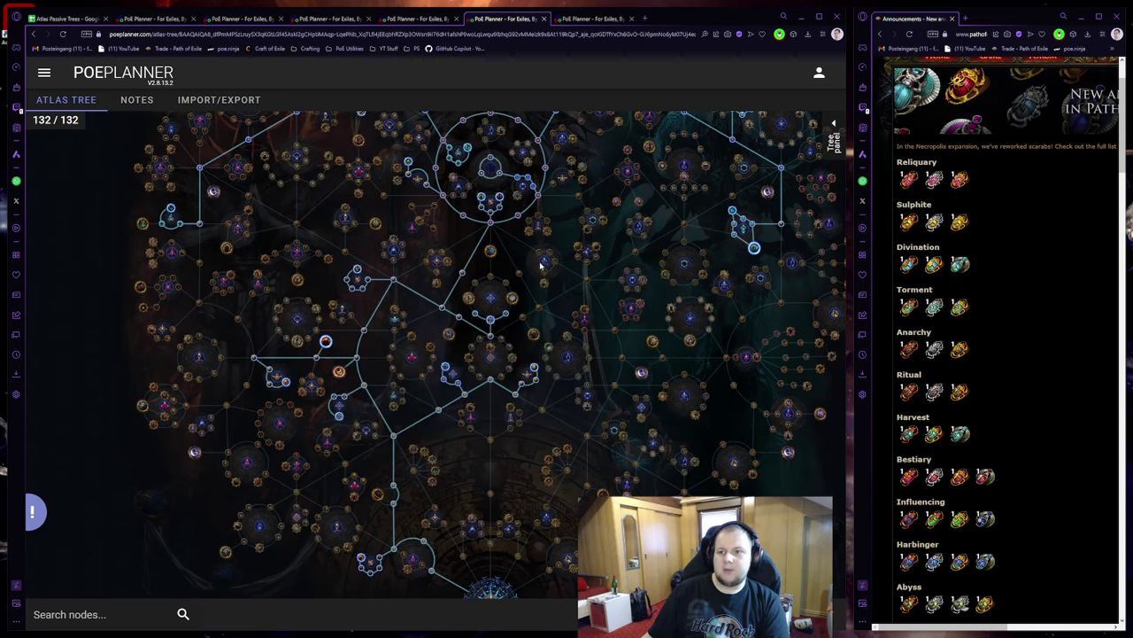
mouse_move(458, 168)
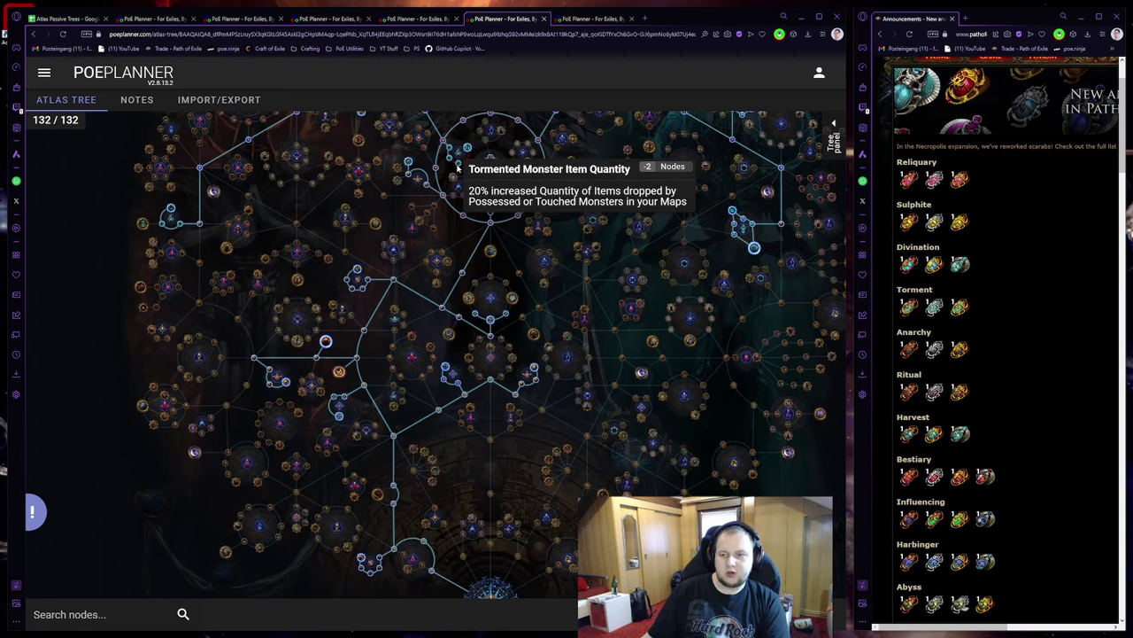
mouse_move(481, 203)
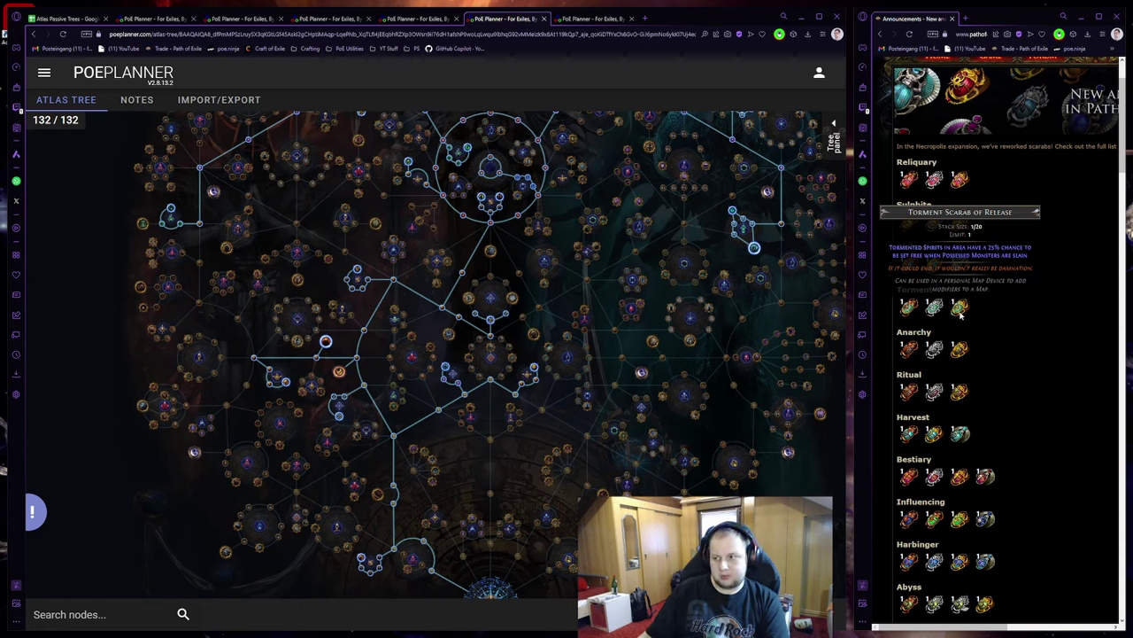
Survey the fifth tree's full layout, then examine the allocated ring of clusters around its centre up close
scroll(996, 354, "down", 1)
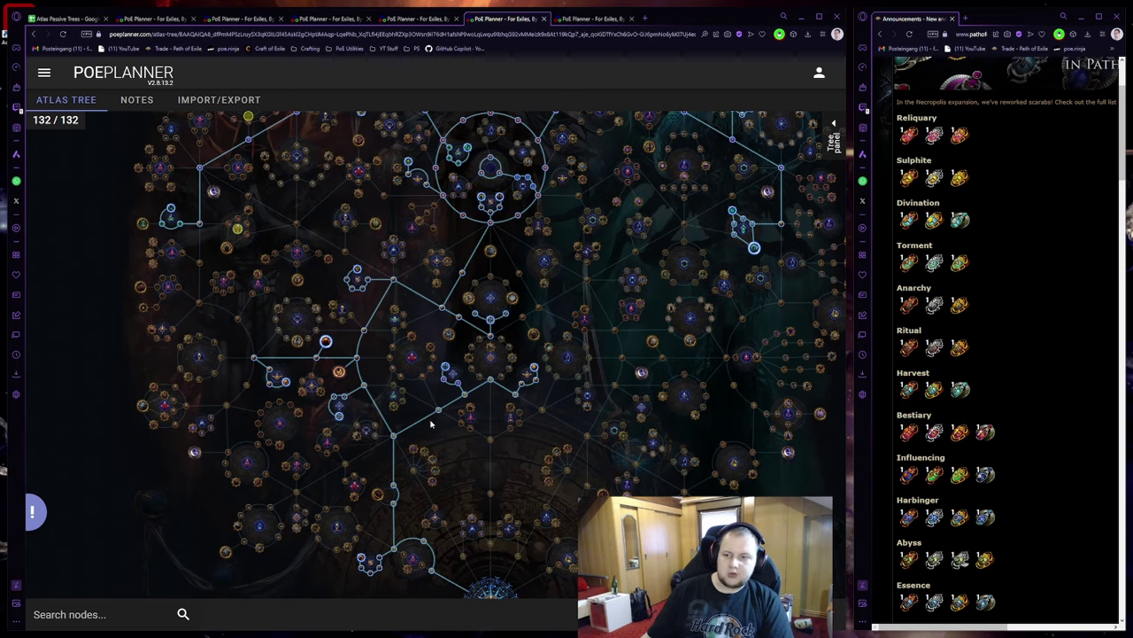
scroll(428, 292, "down", 3)
scroll(428, 306, "down", 2)
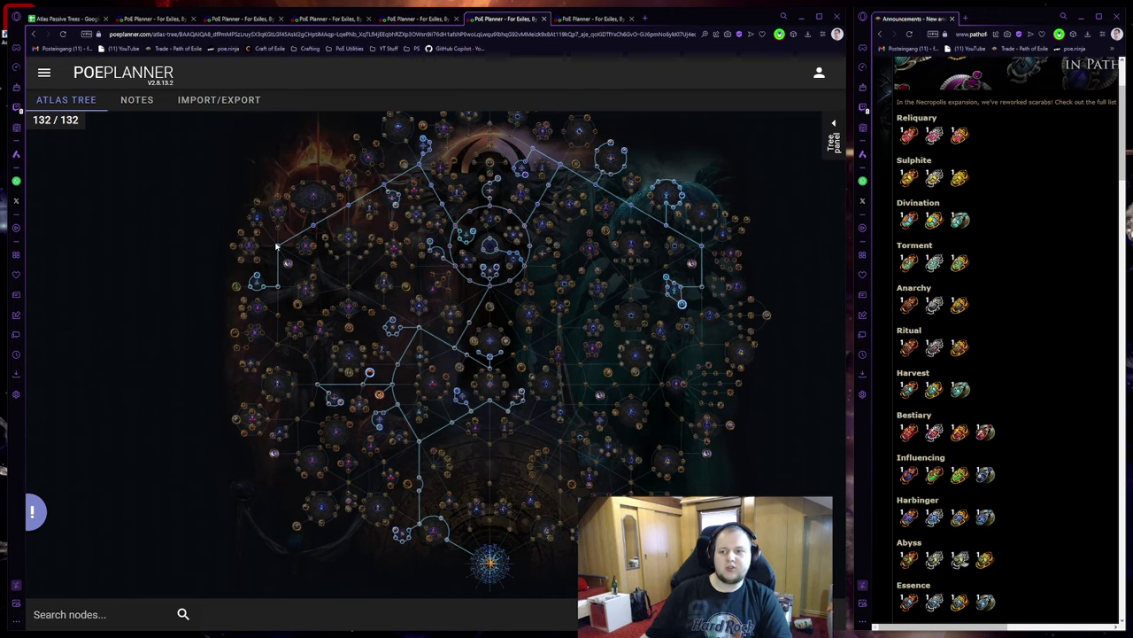
scroll(392, 235, "up", 5)
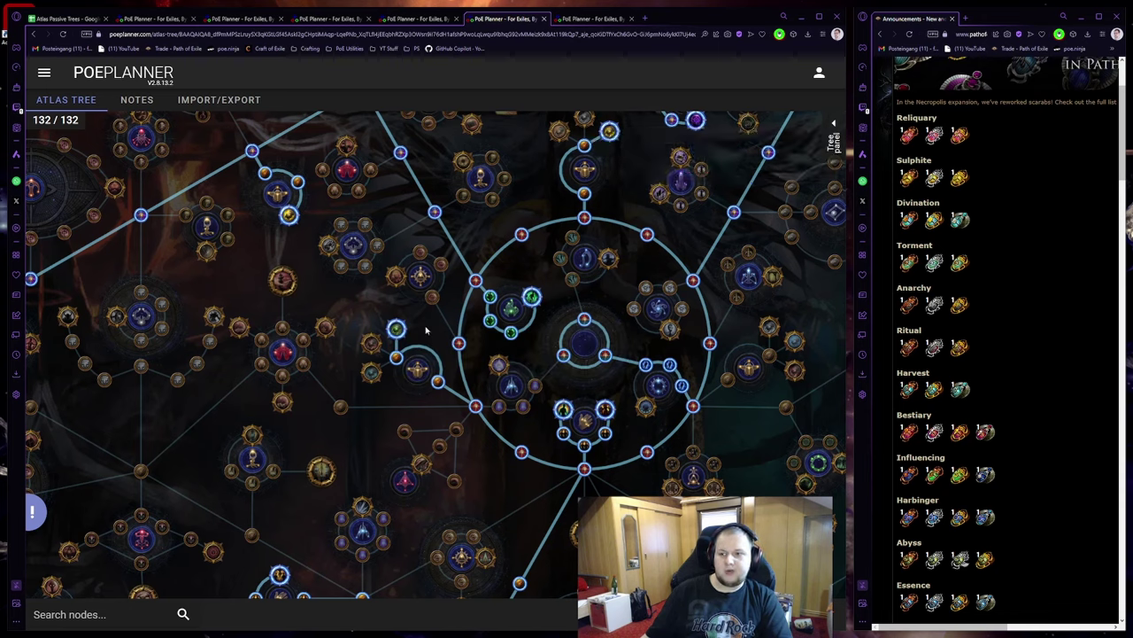
Examine the complete allocation of the fifth atlas tree, from the starting node to its outermost clusters
scroll(396, 323, "down", 4)
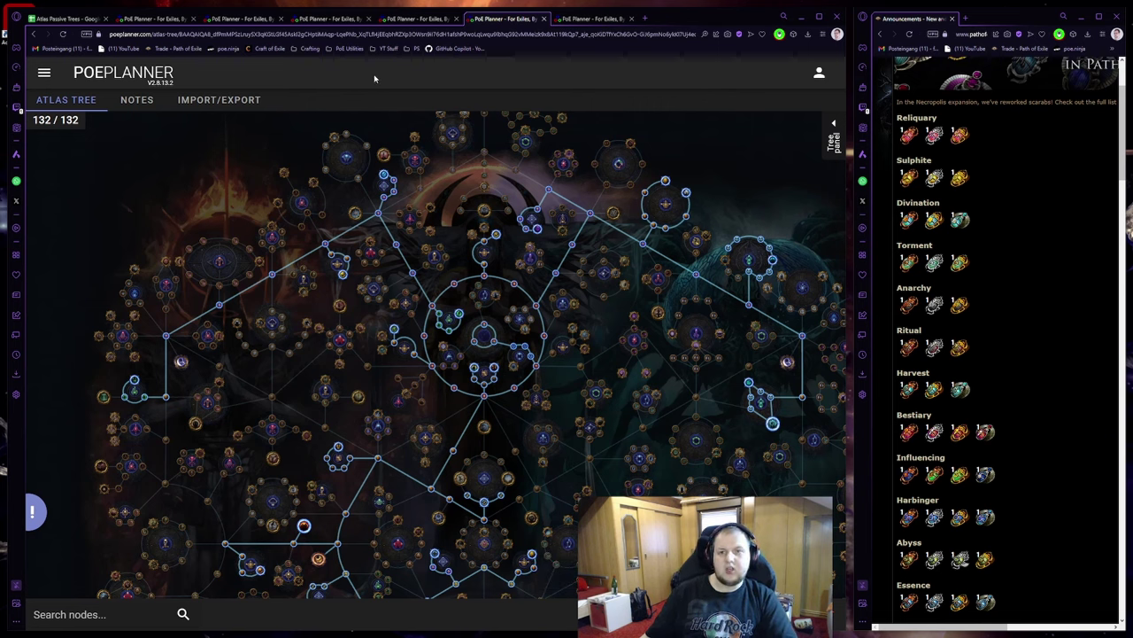
scroll(602, 292, "down", 3)
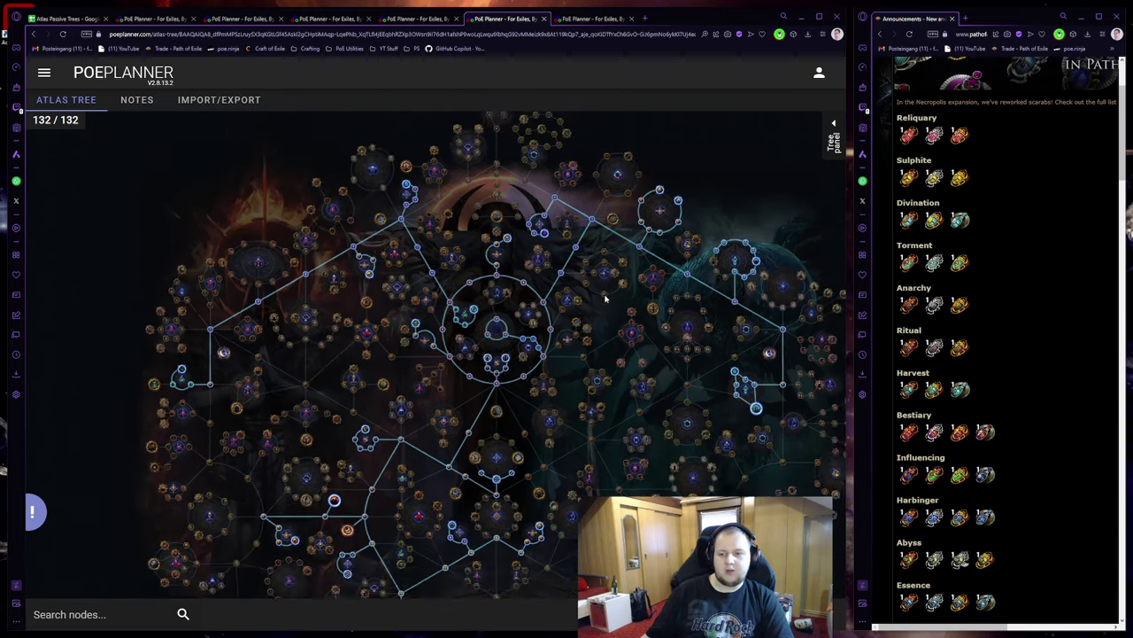
scroll(574, 348, "down", 2)
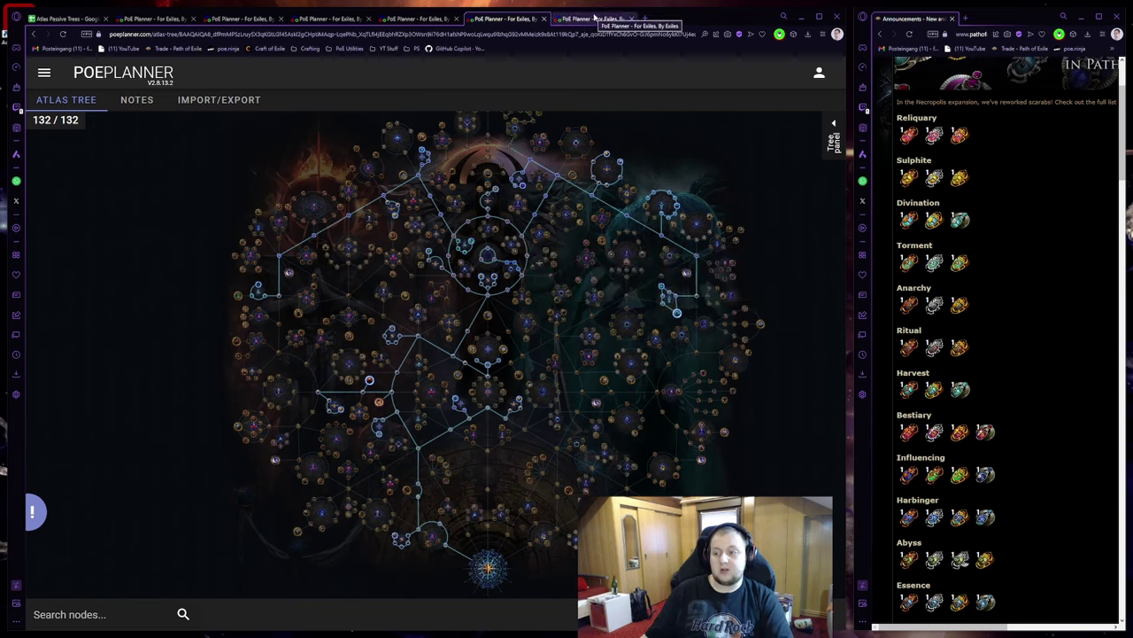
Open the sixth atlas tree to view its allocated paths, then look through the scarab list around the Harbinger and Abyss groups
left_click(593, 18)
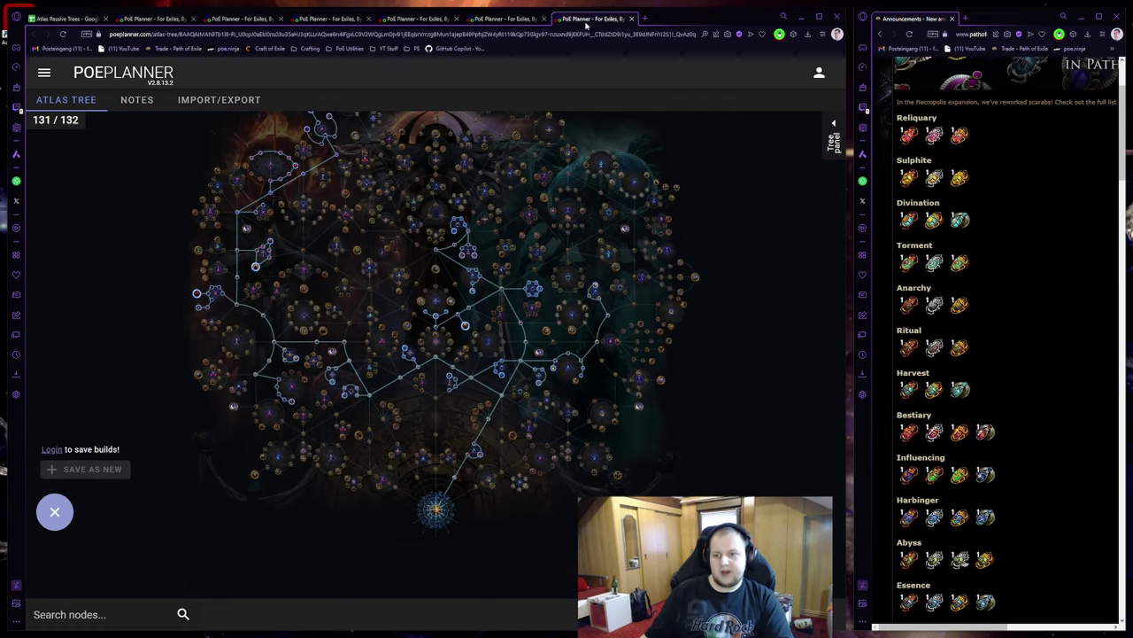
scroll(434, 284, "up", 2)
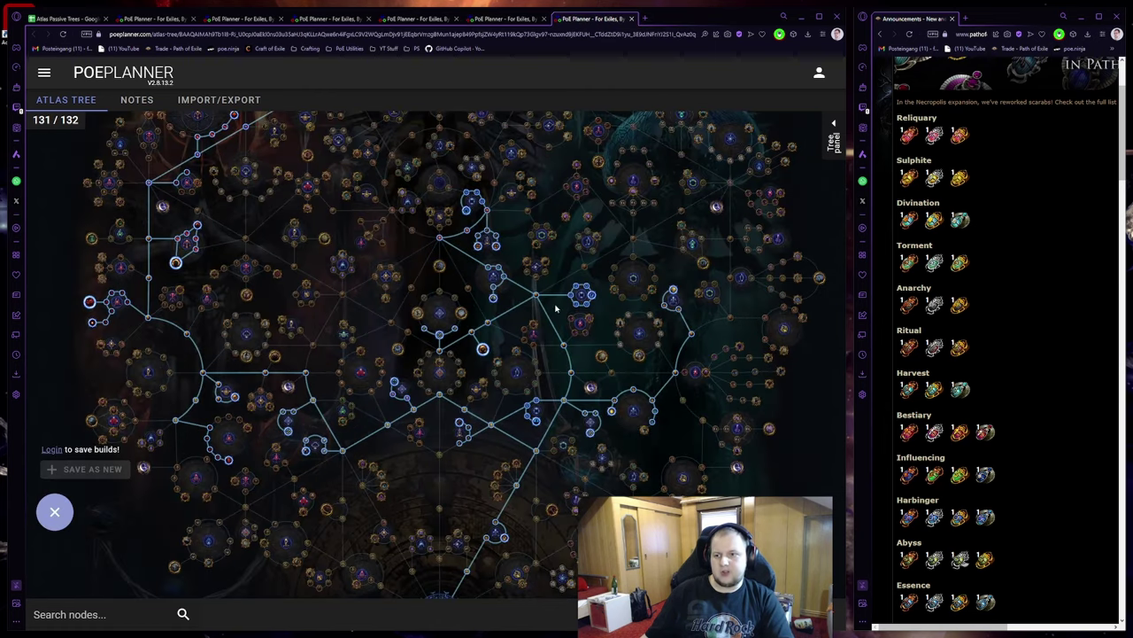
scroll(1031, 425, "down", 3)
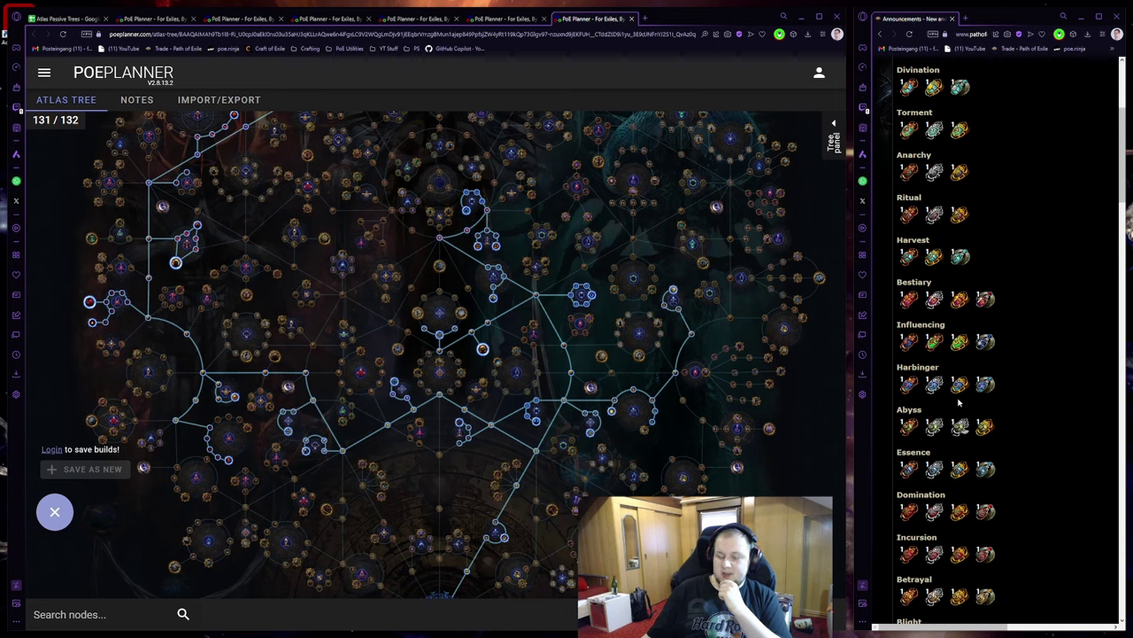
mouse_move(941, 397)
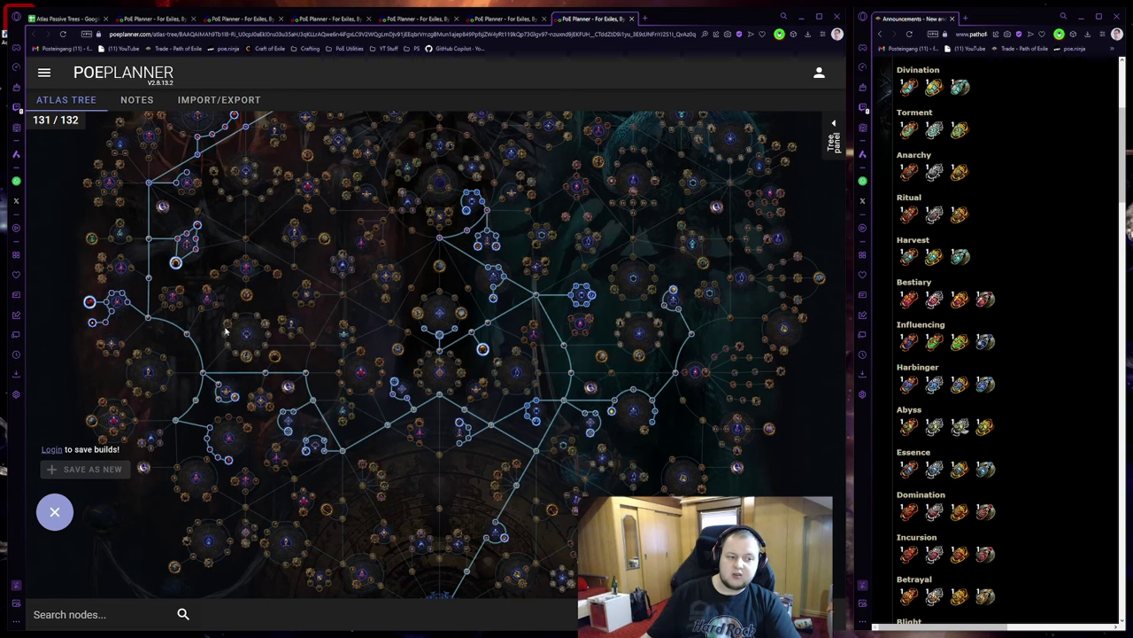
Return to the strategy sheet and highlight the Atlas Pushing Trees rows from Early Push to Non Unwavering Vision, then clear the selection
left_click(66, 18)
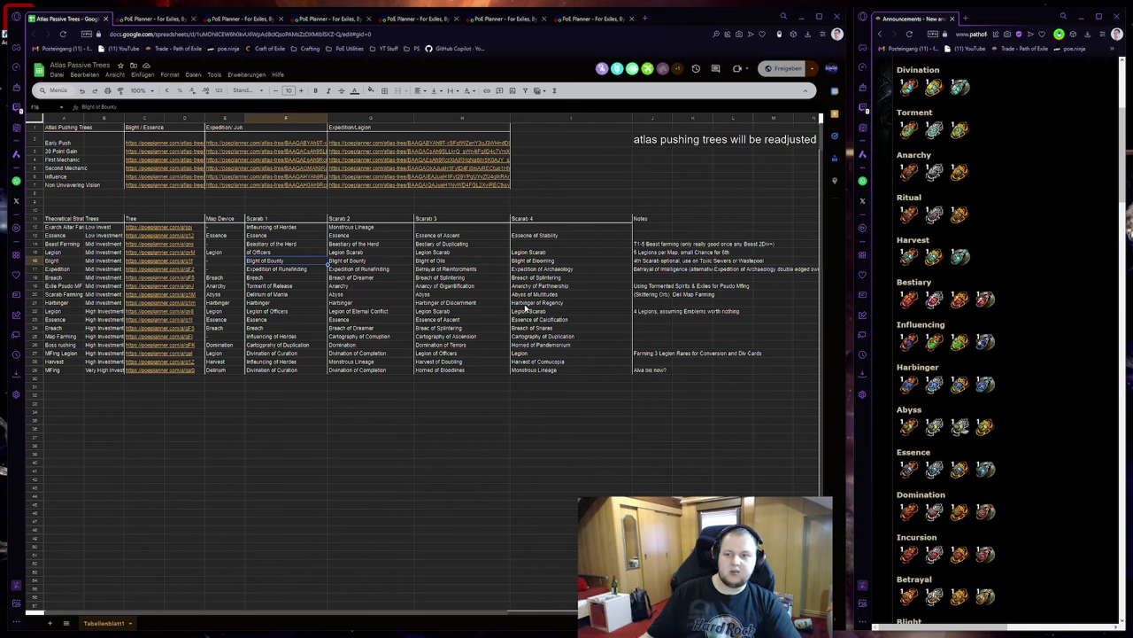
left_click_drag(114, 147, 502, 188)
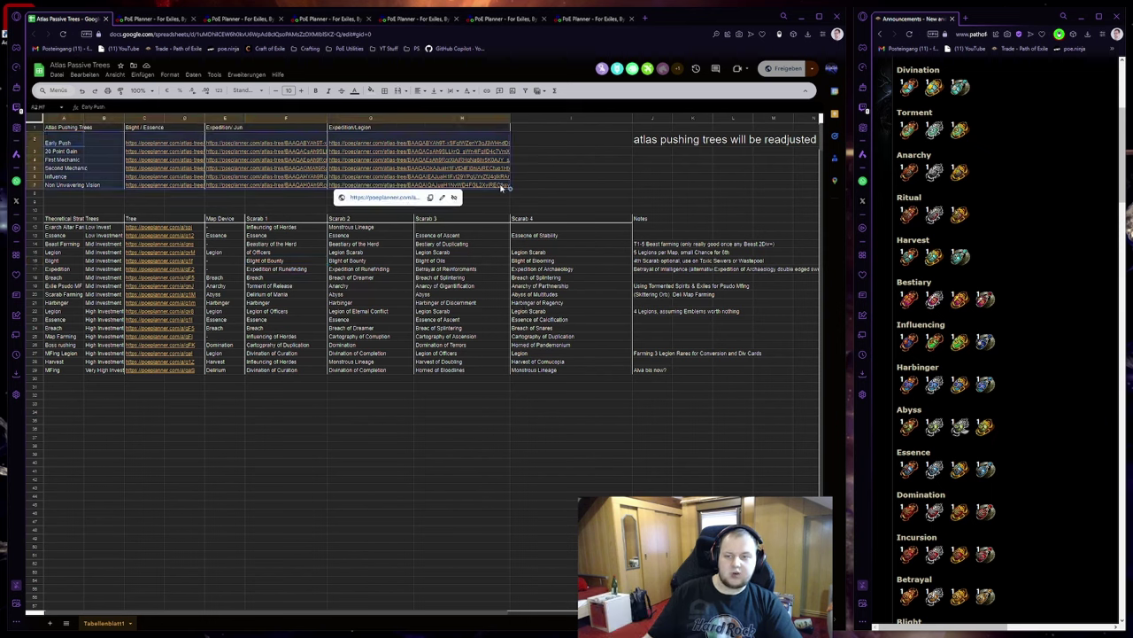
left_click(537, 181)
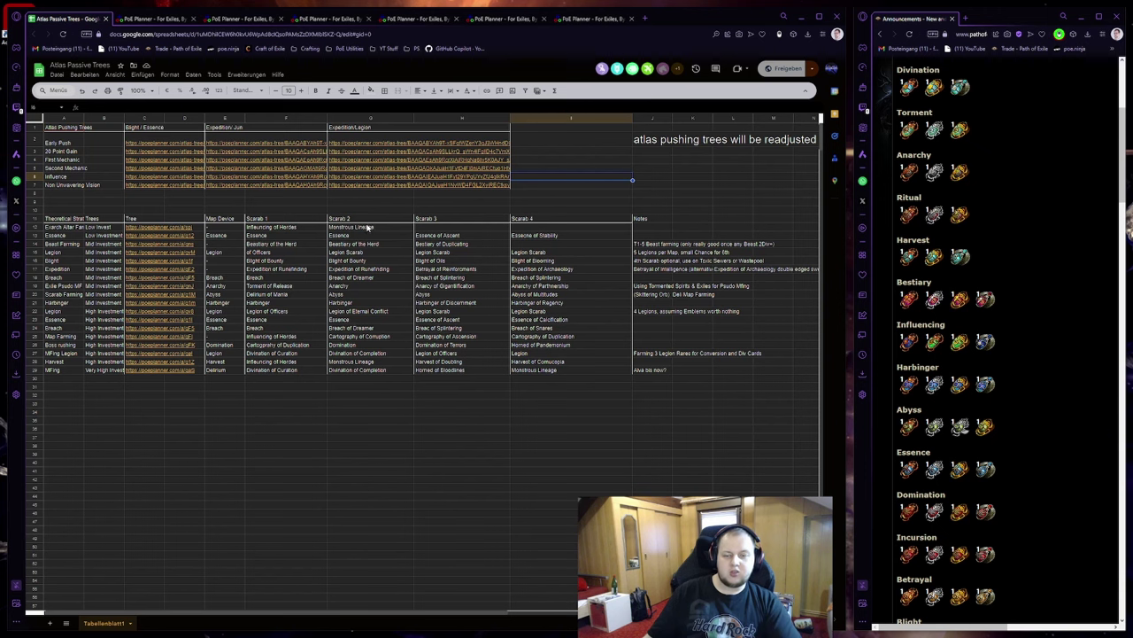
Read the Unwavering Vision node in the first atlas tree, then return to the pushing tree links in the strategy sheet
left_click(150, 19)
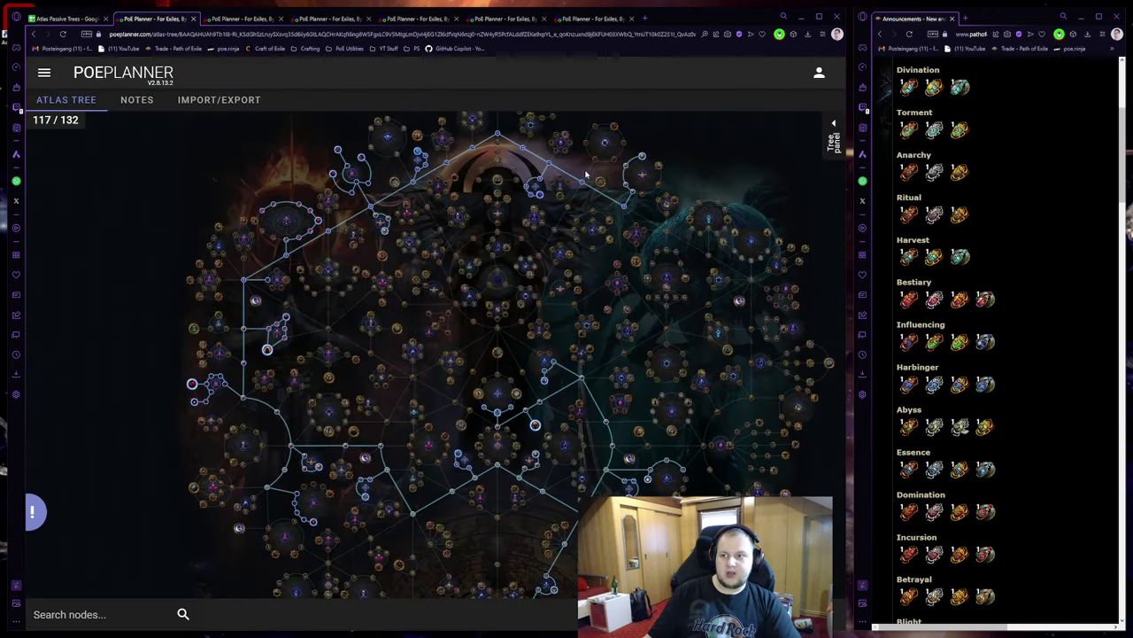
mouse_move(605, 187)
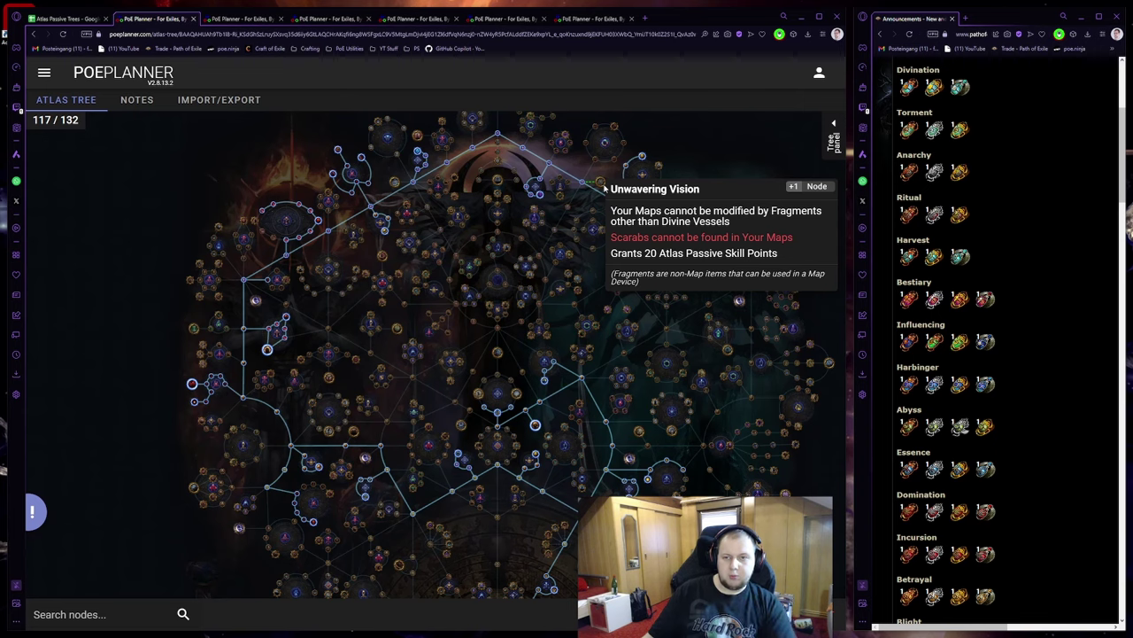
left_click(79, 17)
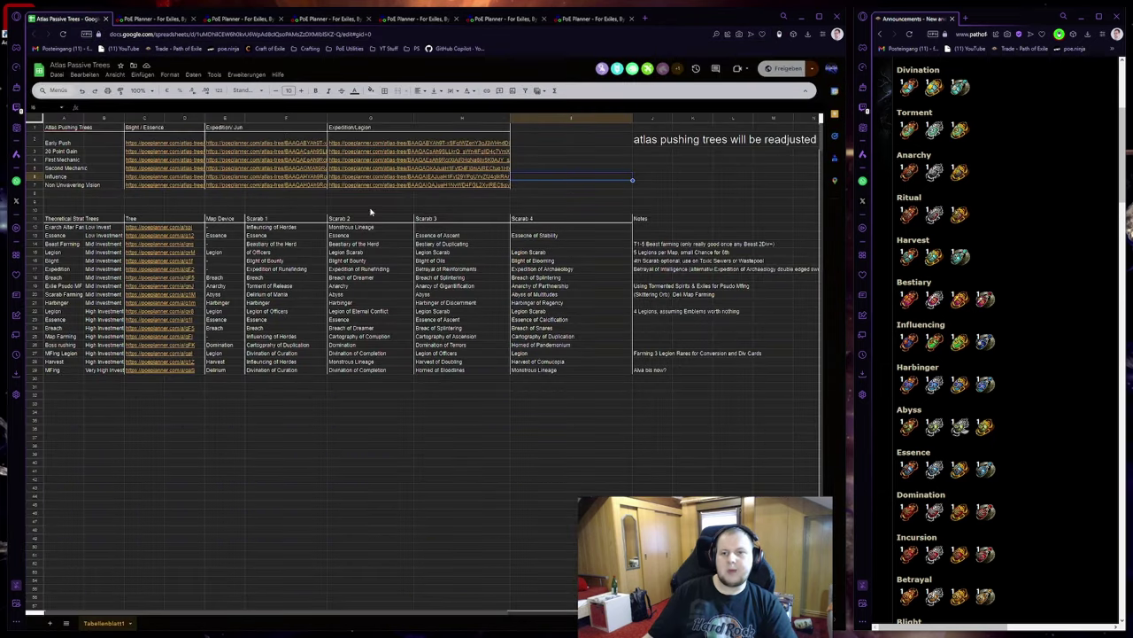
mouse_move(438, 187)
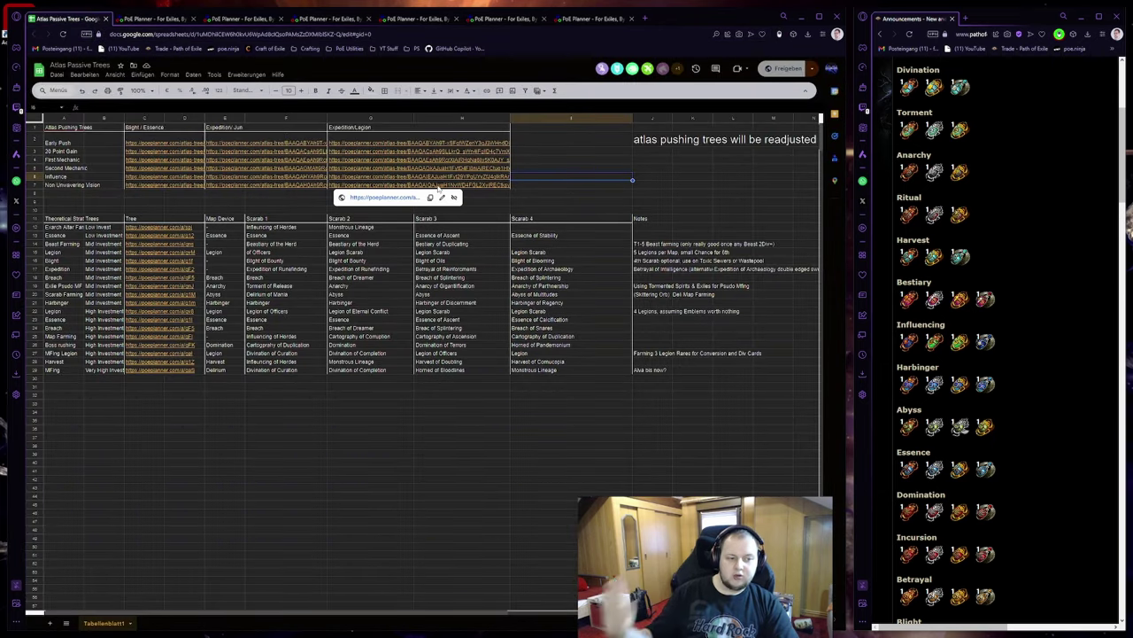